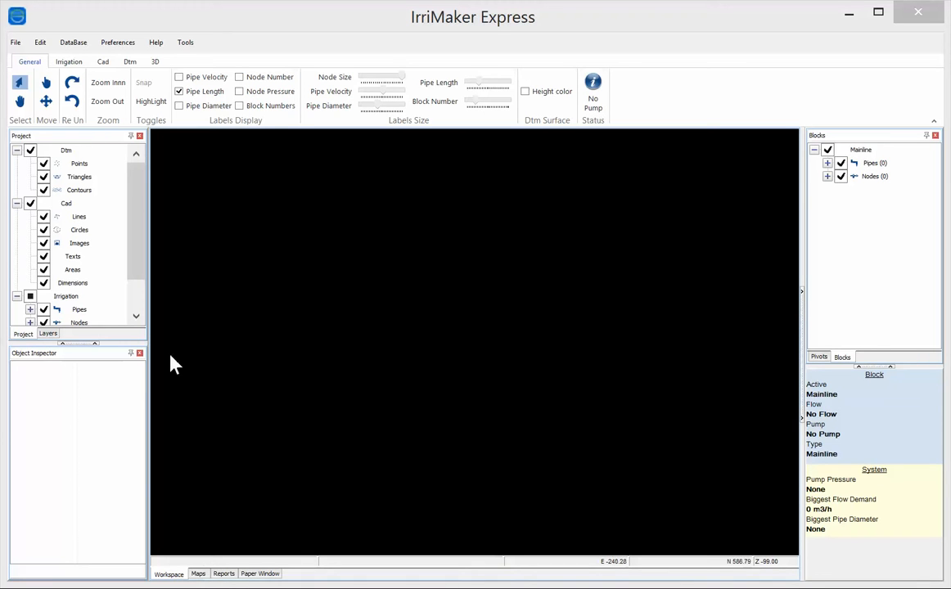
Locate Jacksonville, Georgia on the map, zoom in on the town and switch to satellite imagery.
{"action": "left_click", "coordinate": [198, 575]}
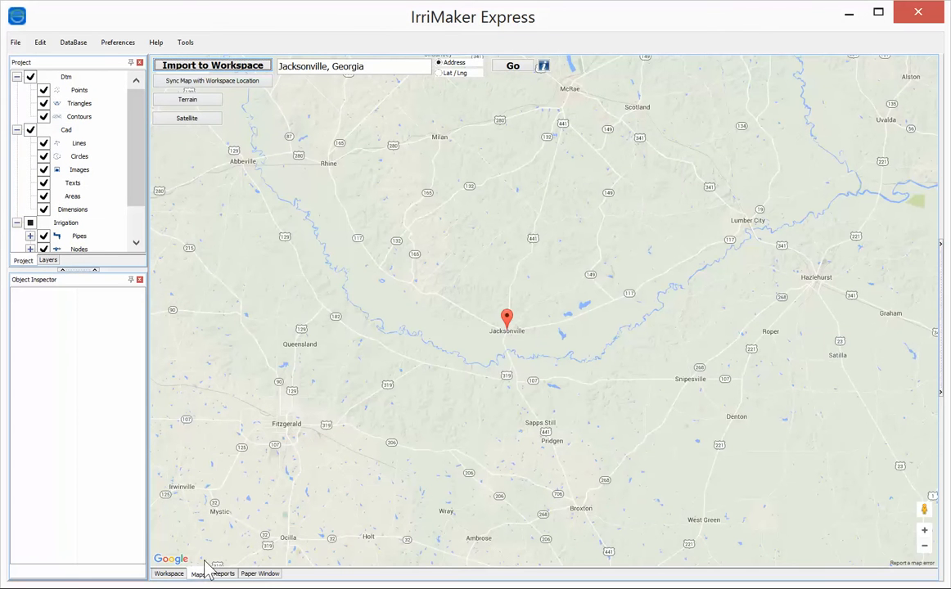
{"action": "left_click", "coordinate": [375, 68]}
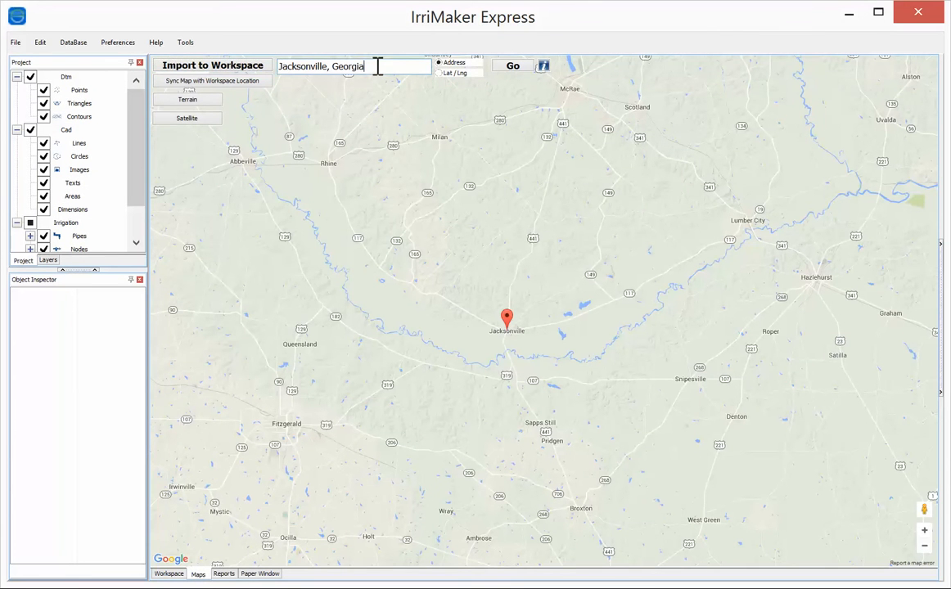
{"action": "left_click", "coordinate": [512, 67]}
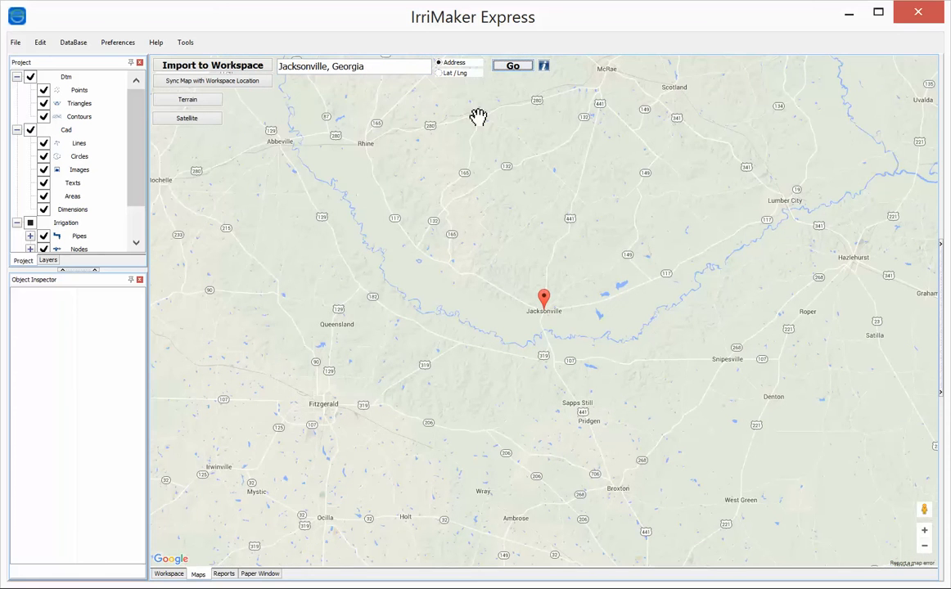
{"action": "left_click", "coordinate": [923, 531]}
{"action": "left_click", "coordinate": [924, 533]}
{"action": "left_click", "coordinate": [924, 532]}
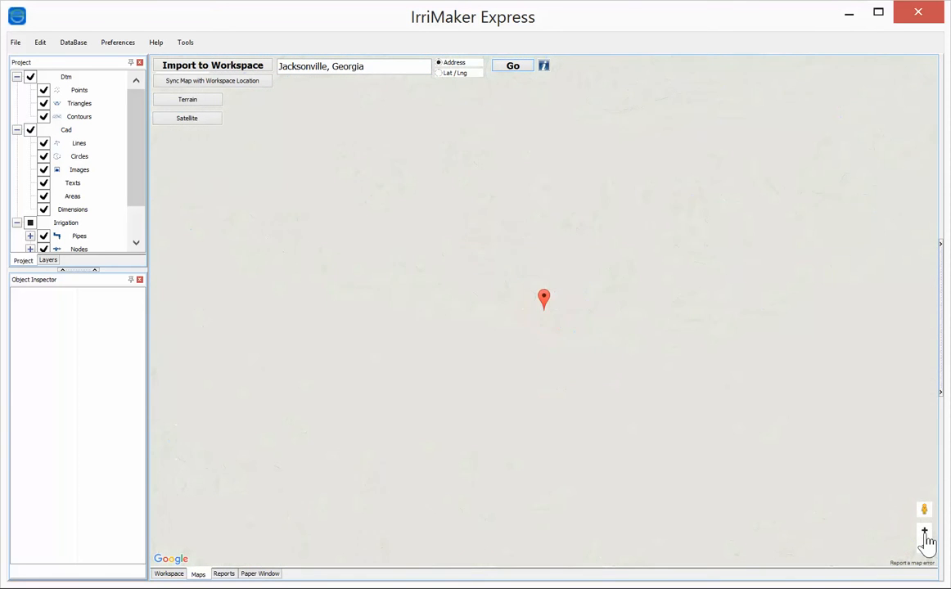
{"action": "left_click", "coordinate": [924, 533]}
{"action": "left_click", "coordinate": [925, 533]}
{"action": "left_click", "coordinate": [198, 120]}
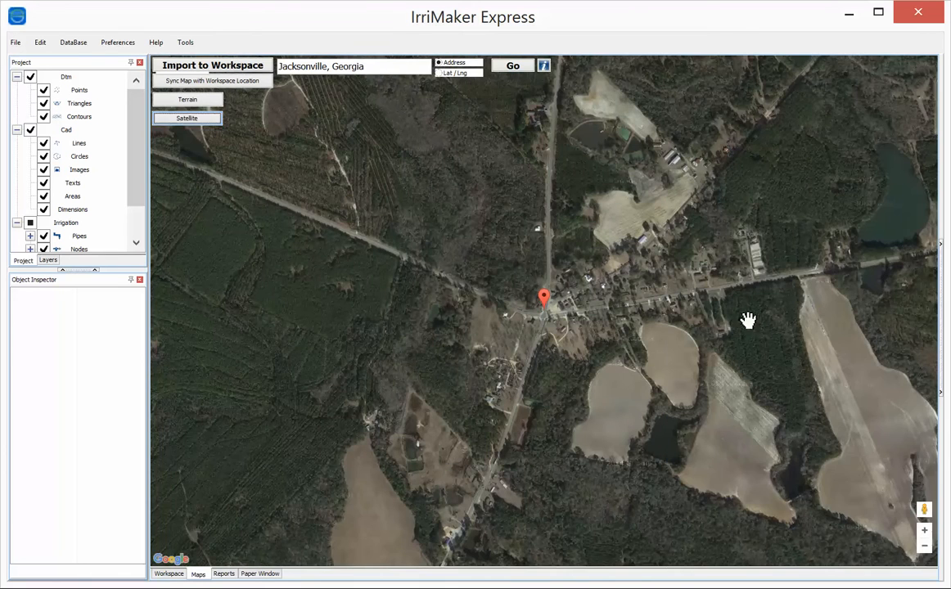
Import the satellite view of the field northeast of Jacksonville into the workspace with updated settings and an auto terrain model at 55 m spacing.
{"action": "mouse_move", "coordinate": [792, 270]}
{"action": "left_mouse_down"}
{"action": "mouse_move", "coordinate": [494, 314]}
{"action": "mouse_move", "coordinate": [488, 296]}
{"action": "mouse_move", "coordinate": [483, 353]}
{"action": "left_mouse_up"}
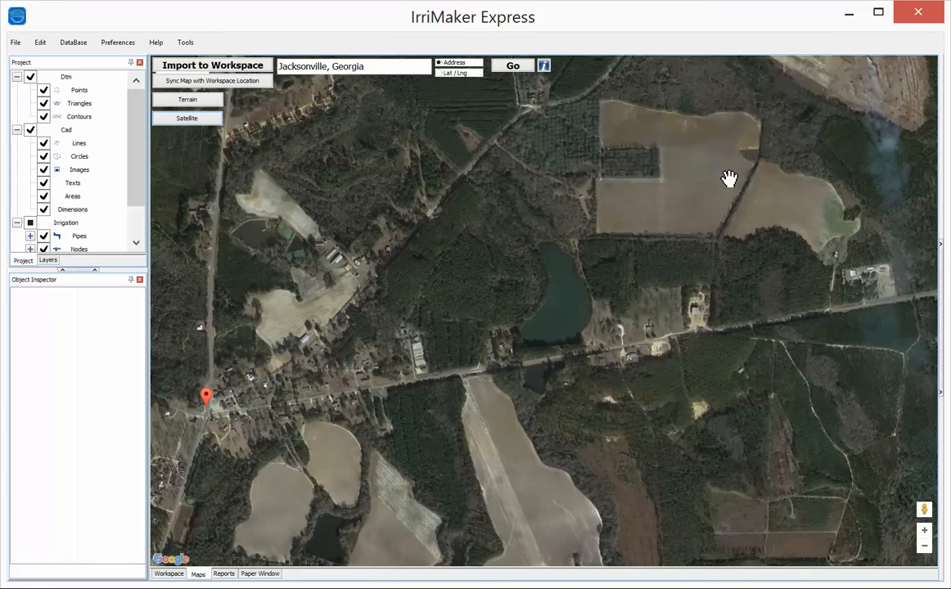
{"action": "left_click_drag", "start_coordinate": [729, 178], "coordinate": [641, 311]}
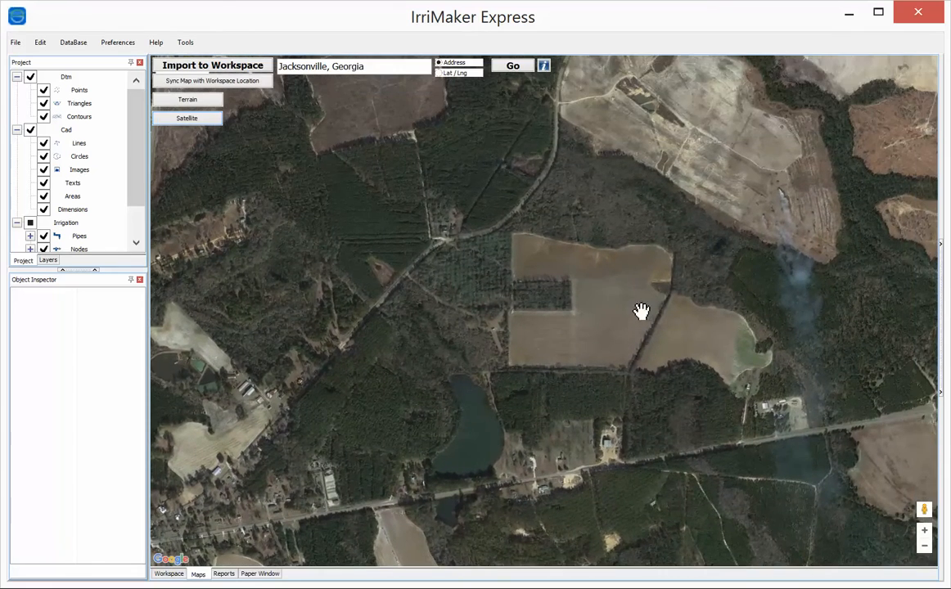
{"action": "left_click", "coordinate": [925, 530]}
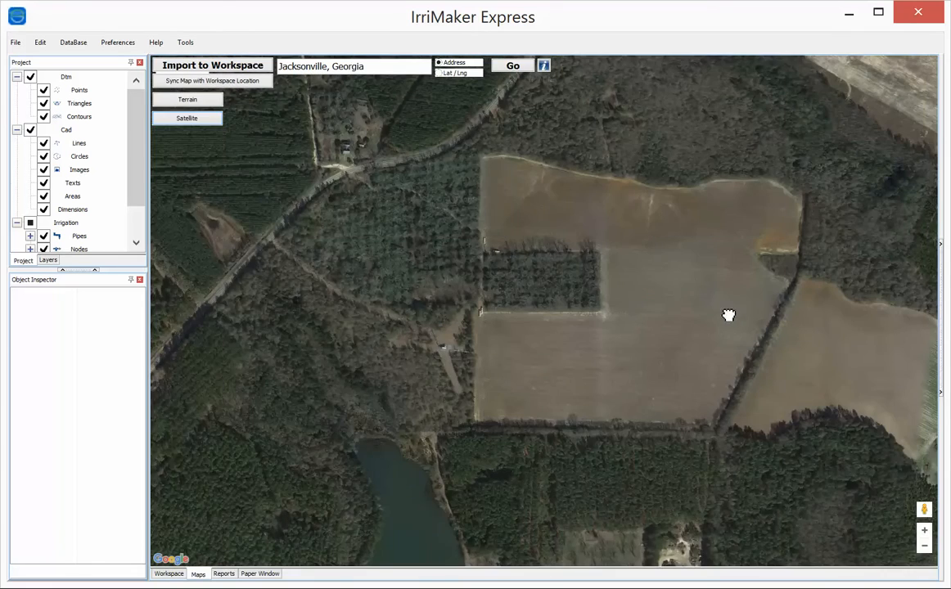
{"action": "left_click_drag", "start_coordinate": [729, 316], "coordinate": [611, 301]}
{"action": "left_click", "coordinate": [924, 531]}
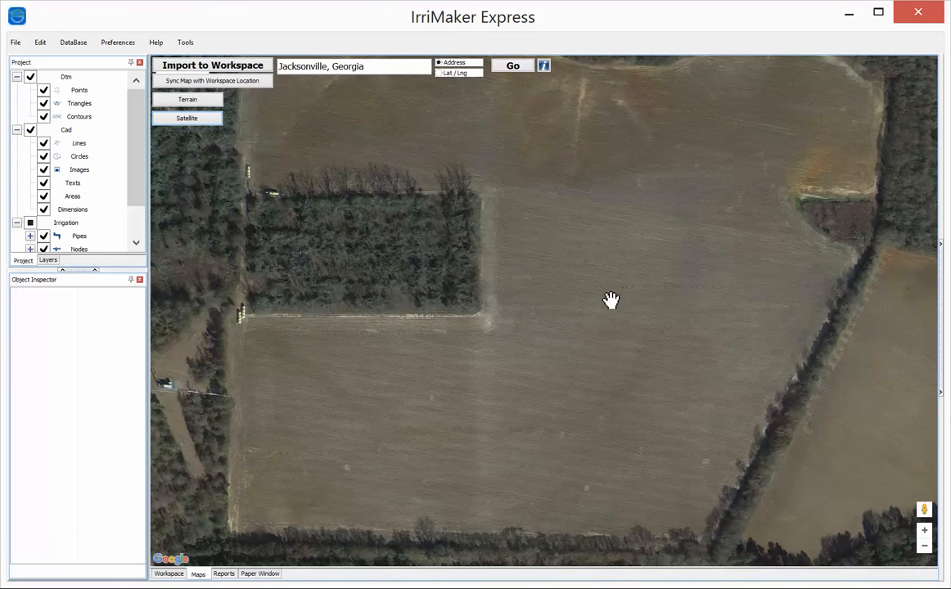
{"action": "left_click", "coordinate": [223, 72]}
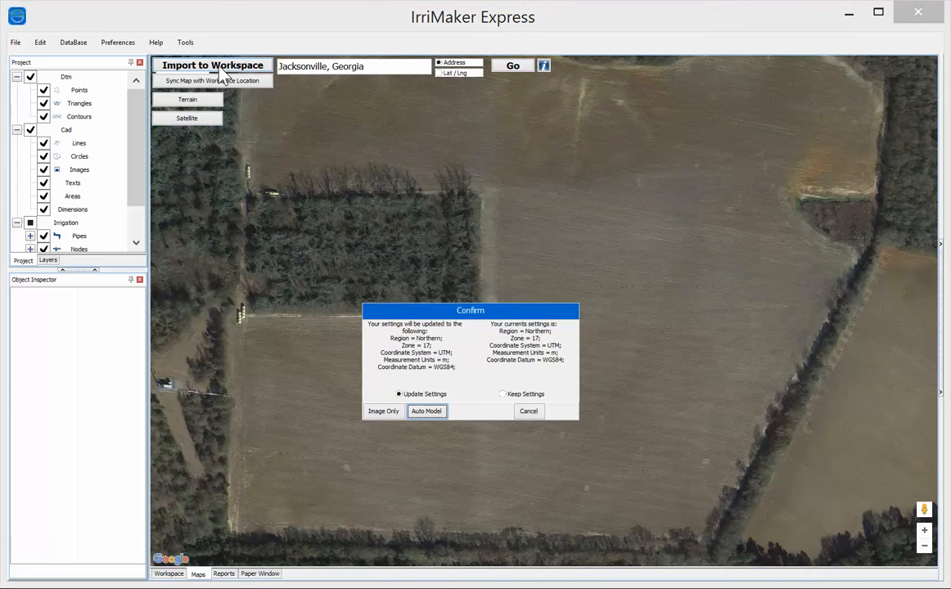
{"action": "left_click", "coordinate": [427, 412]}
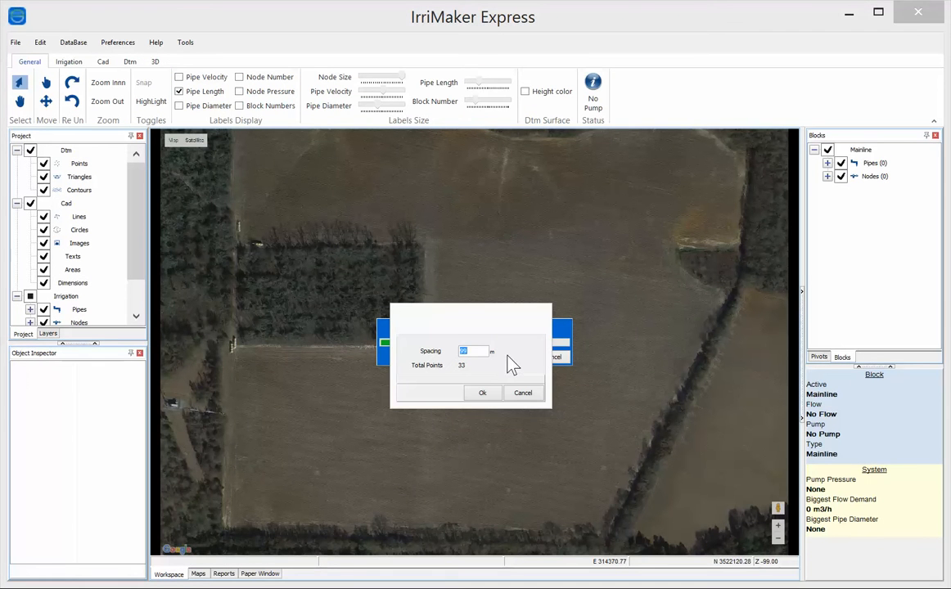
{"action": "type", "text": "55"}
{"action": "left_click", "coordinate": [481, 393]}
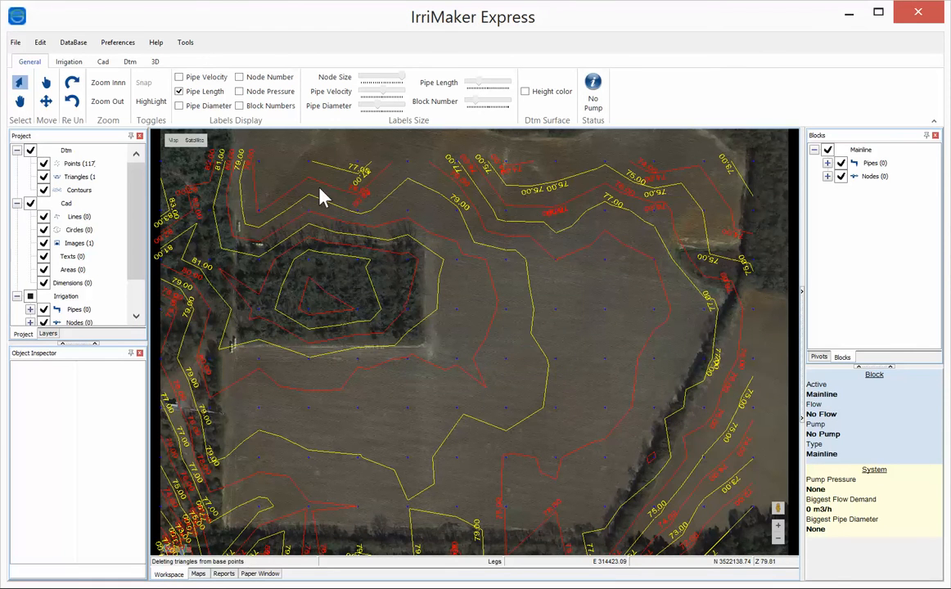
Hide the terrain model's points, triangles and contours in the workspace.
{"action": "left_click", "coordinate": [30, 150]}
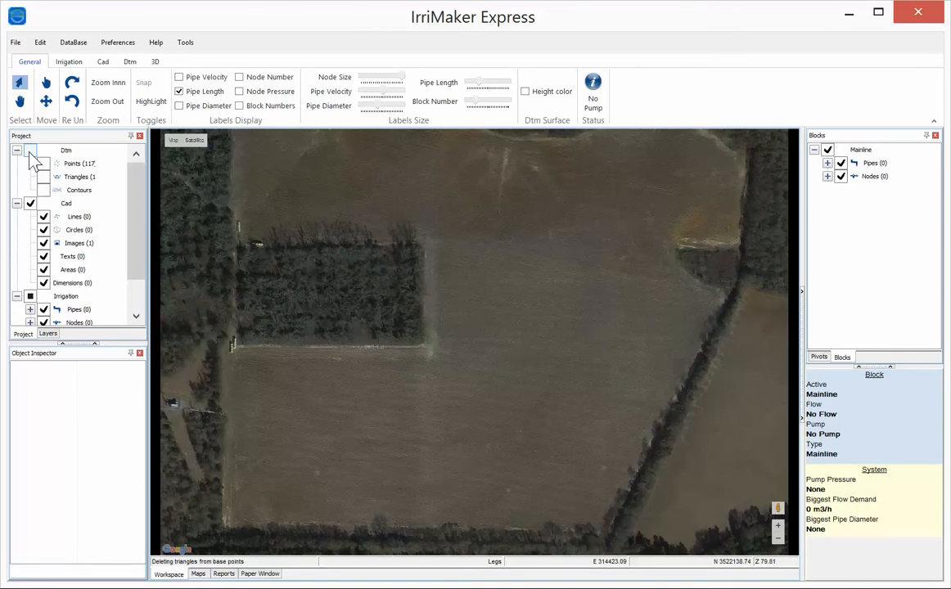
{"action": "left_click", "coordinate": [30, 151]}
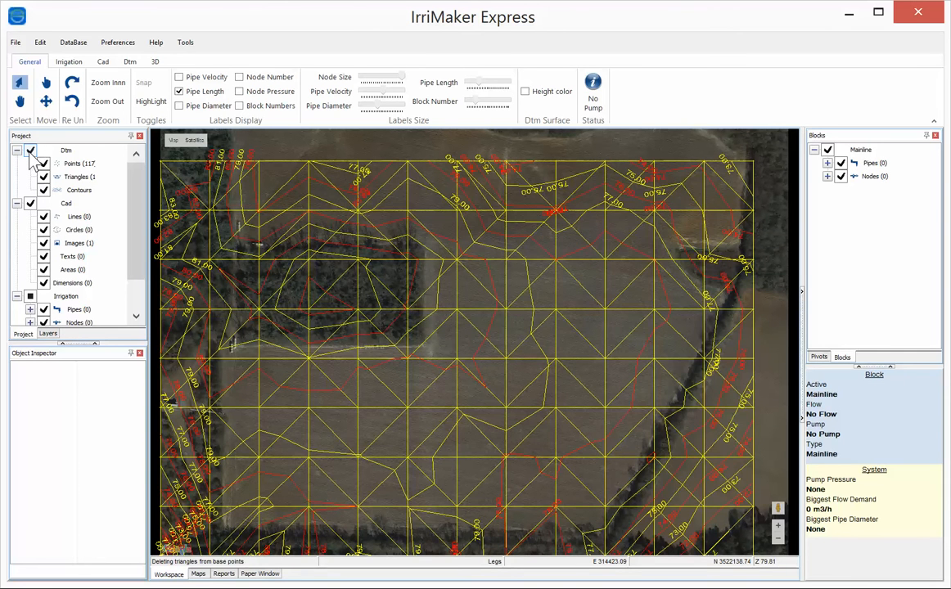
{"action": "left_click", "coordinate": [30, 150]}
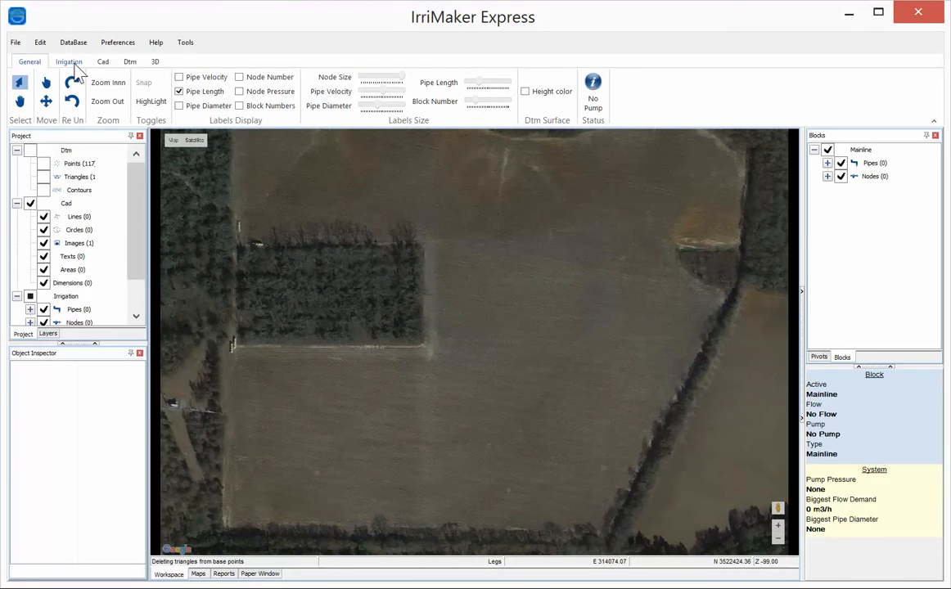
Add a center-point pivot at the tree block's southeast corner with a radius of about 108 m and 5 spans.
{"action": "left_click", "coordinate": [70, 63]}
{"action": "left_click", "coordinate": [227, 108]}
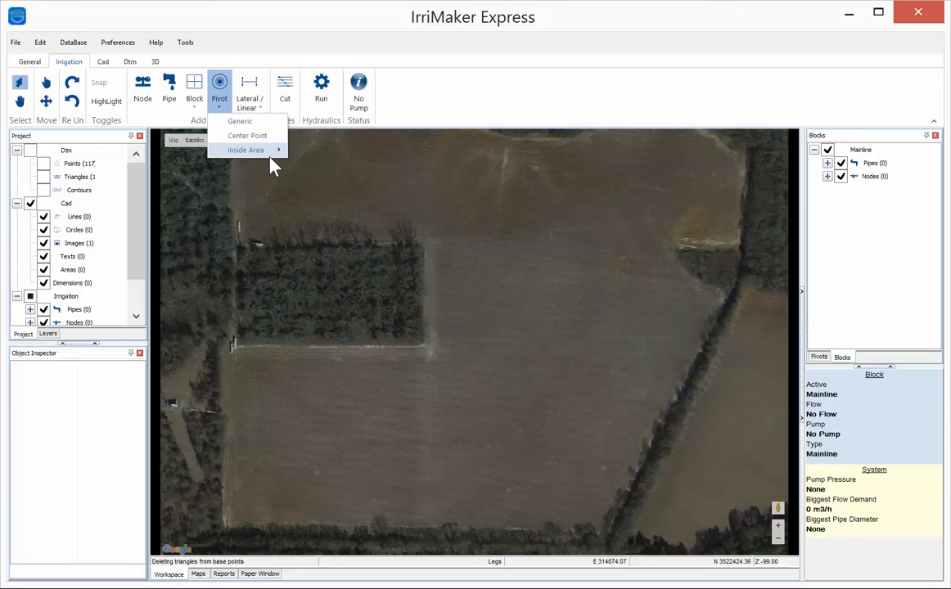
{"action": "mouse_move", "coordinate": [274, 155]}
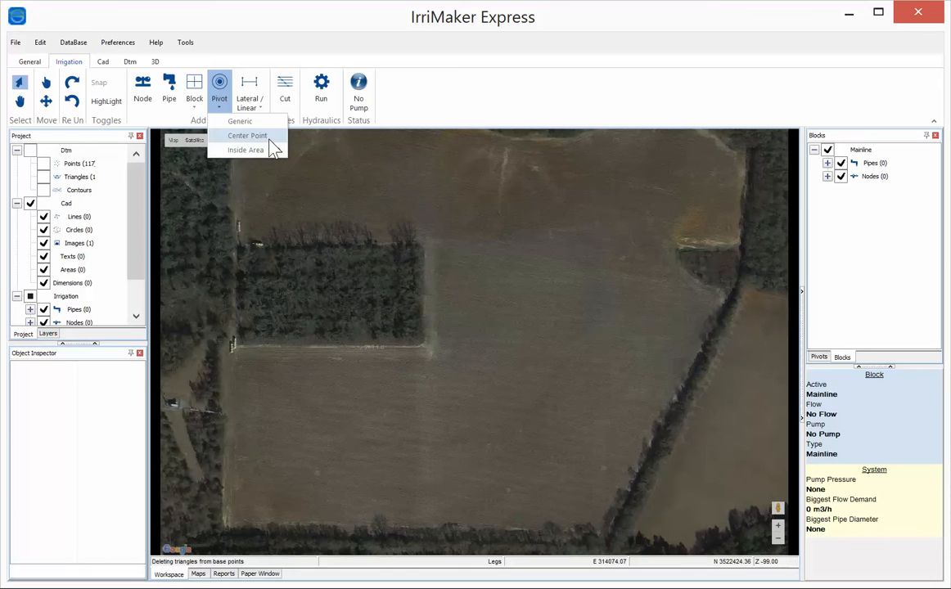
{"action": "left_click", "coordinate": [274, 136]}
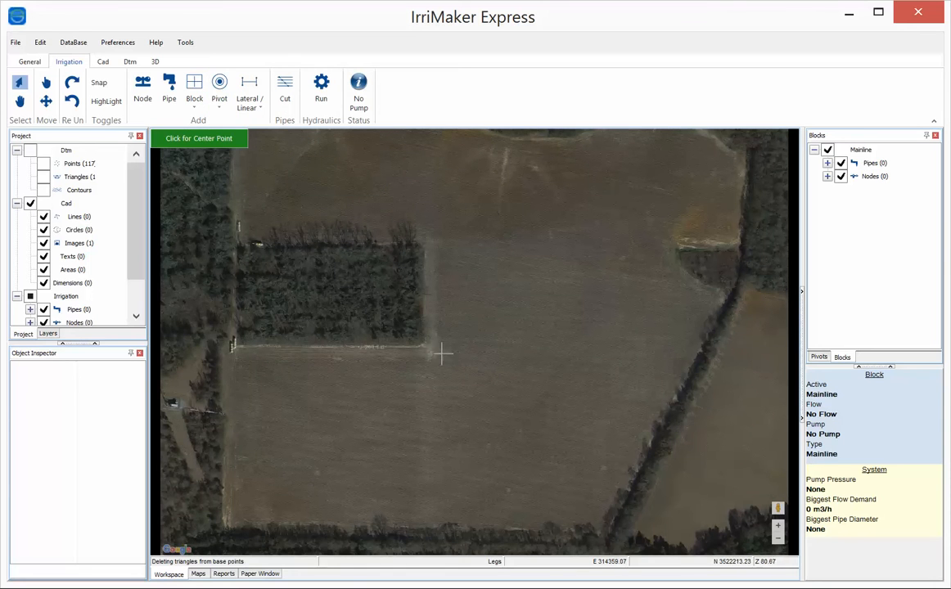
{"action": "left_click", "coordinate": [424, 345]}
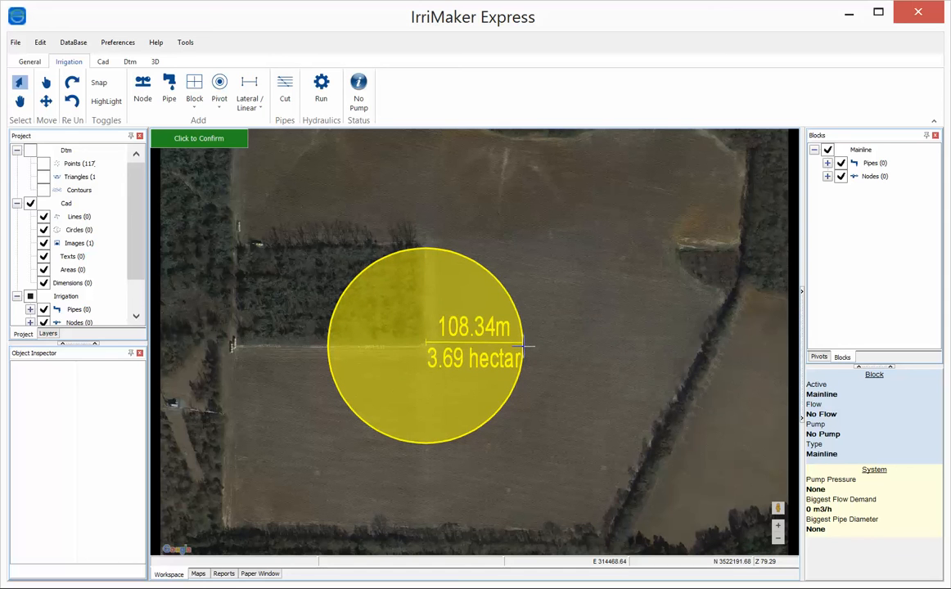
{"action": "left_click", "coordinate": [523, 346]}
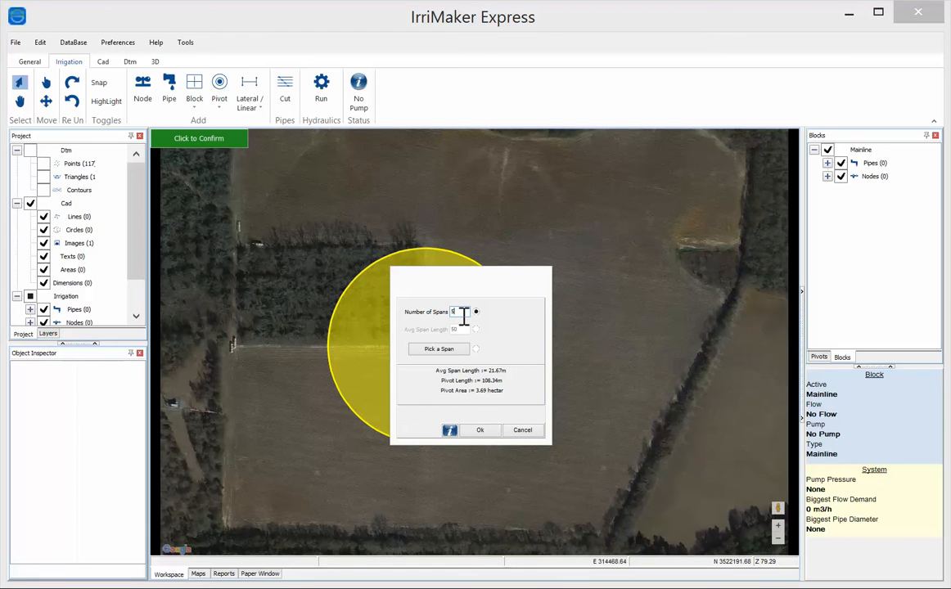
{"action": "left_click", "coordinate": [480, 431]}
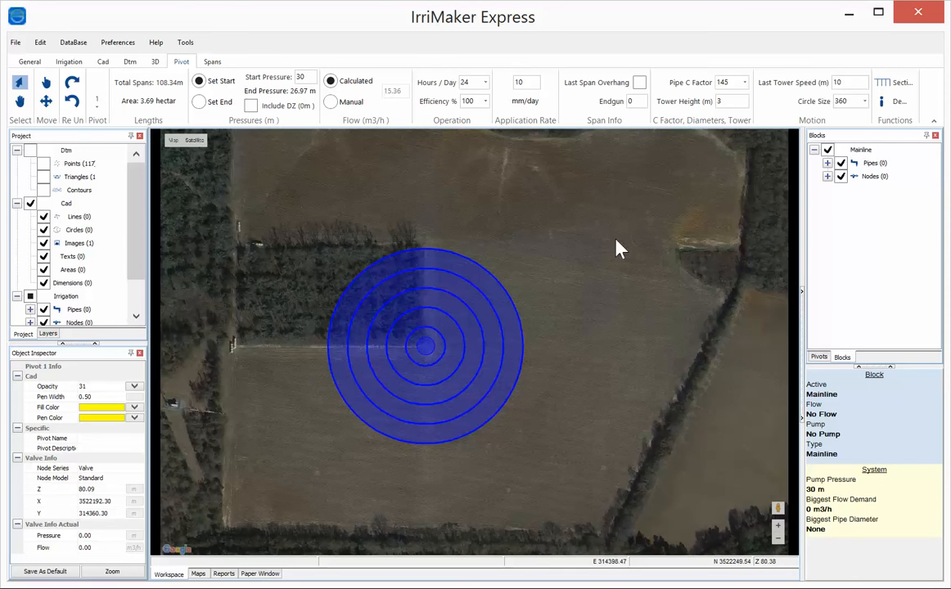
Set the pivot's circle size to 270 degrees and swing both end edges so its open sector leaves out the tree block.
{"action": "left_click", "coordinate": [864, 102]}
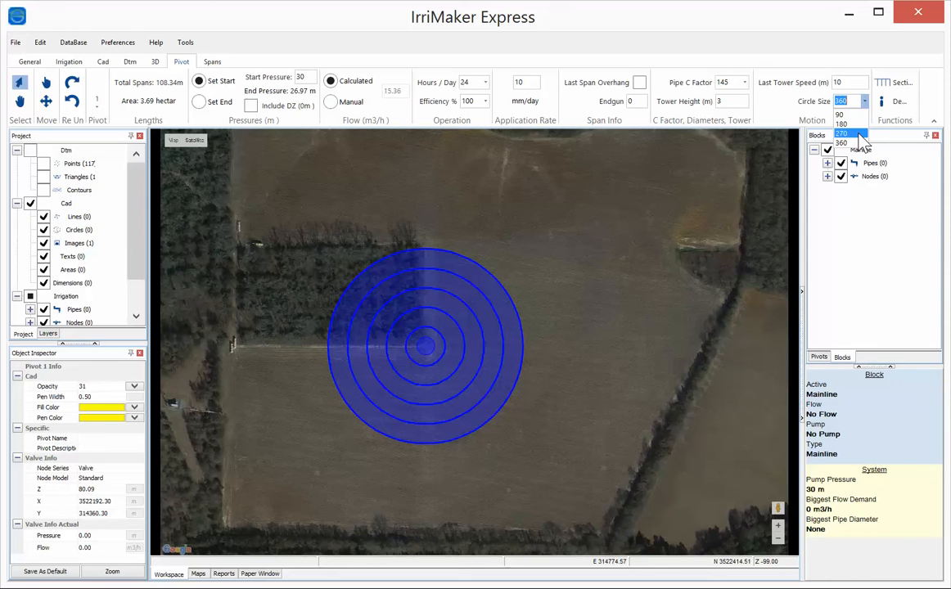
{"action": "left_click", "coordinate": [842, 133]}
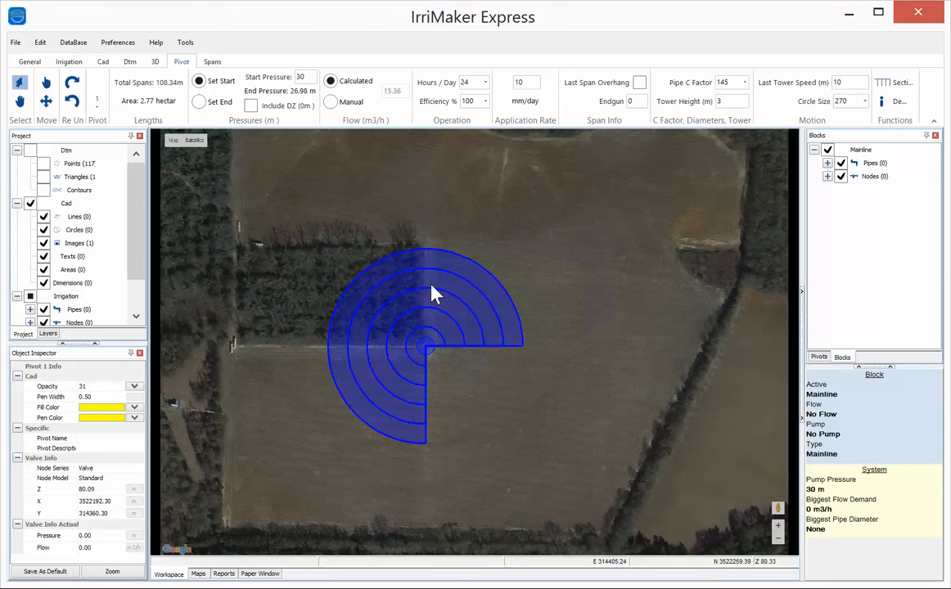
{"action": "left_click", "coordinate": [46, 86]}
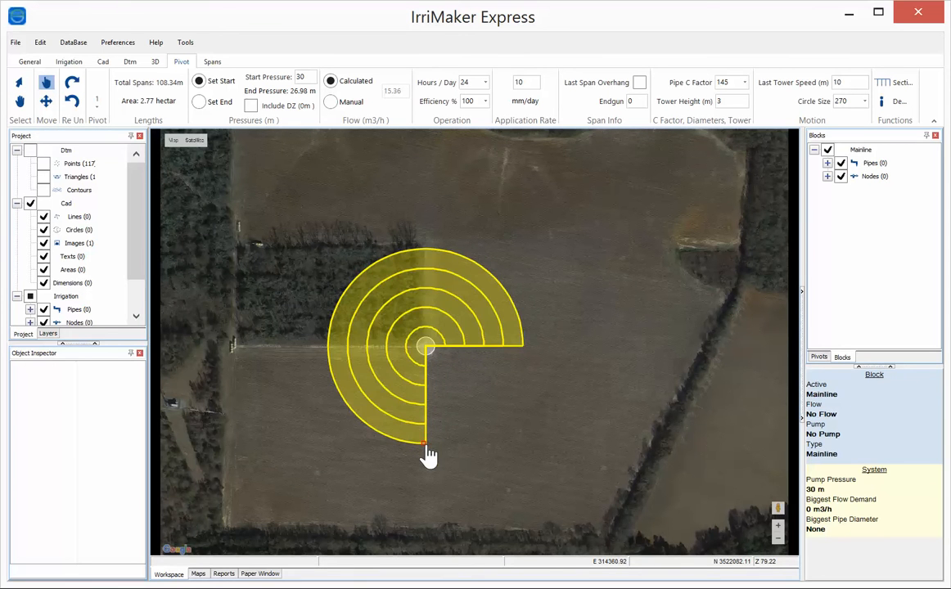
{"action": "left_click_drag", "start_coordinate": [426, 449], "coordinate": [342, 356]}
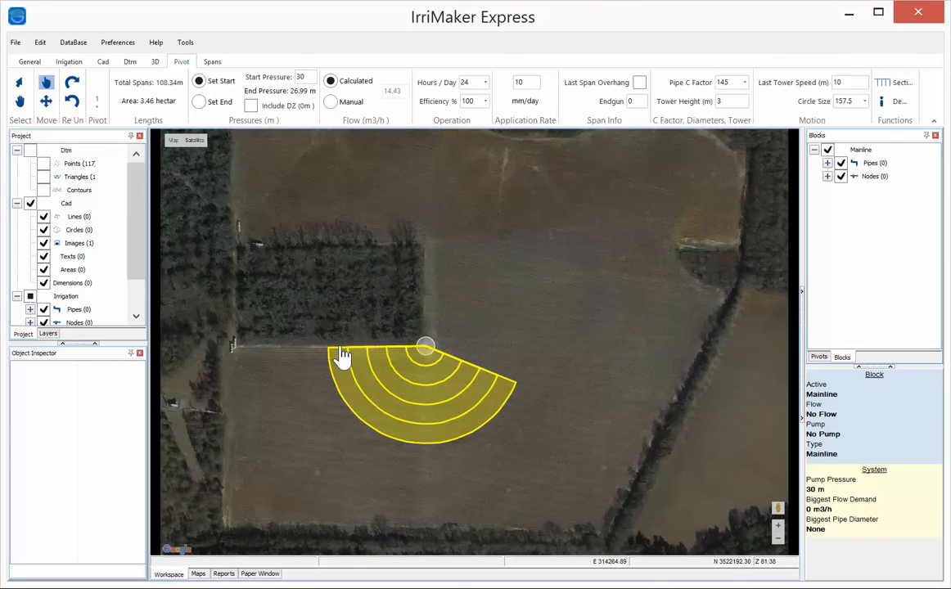
{"action": "left_click_drag", "start_coordinate": [522, 395], "coordinate": [423, 255]}
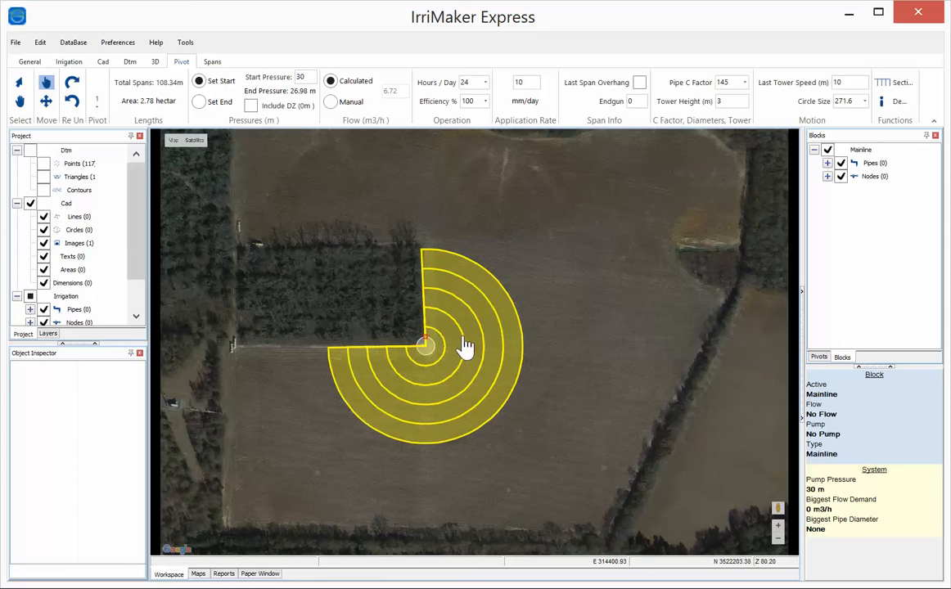
Lengthen the pivot's first and fourth spans to a total span length of about 132 m.
{"action": "left_click_drag", "start_coordinate": [427, 356], "coordinate": [409, 384]}
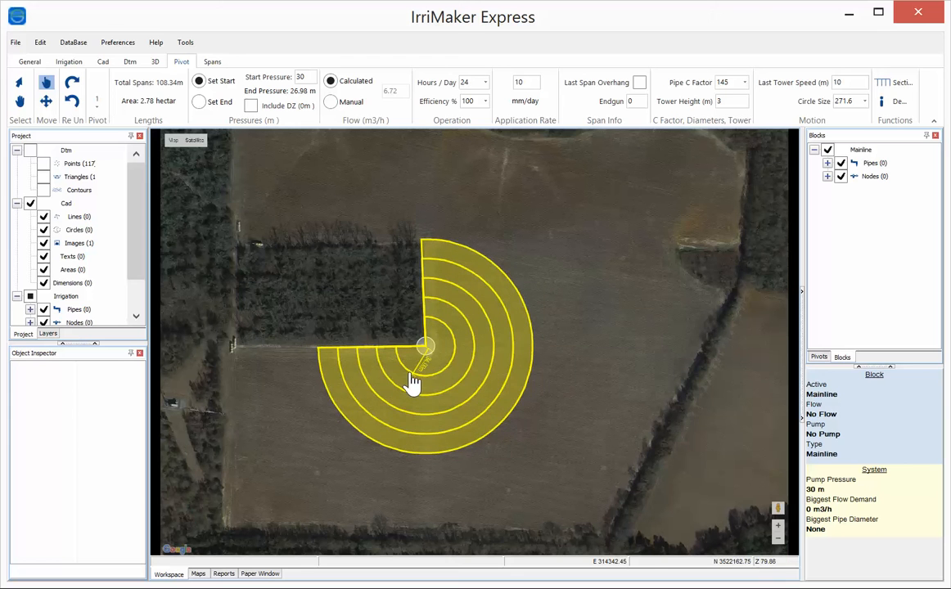
{"action": "left_click_drag", "start_coordinate": [352, 366], "coordinate": [306, 350]}
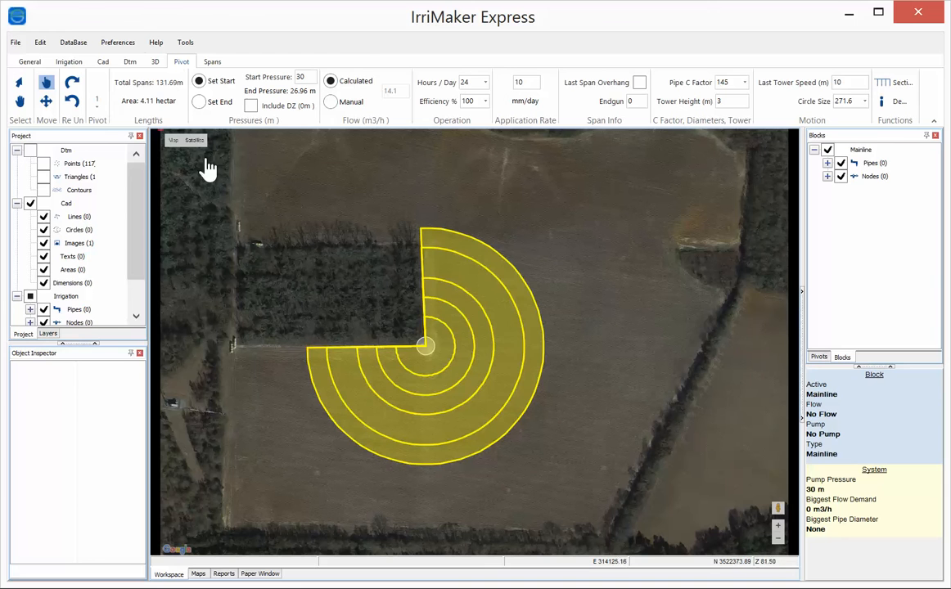
Draw a six-corner area along the field's eastern tree line, from the northeast corner to the southern edge, beside the first pivot.
{"action": "left_click", "coordinate": [103, 64]}
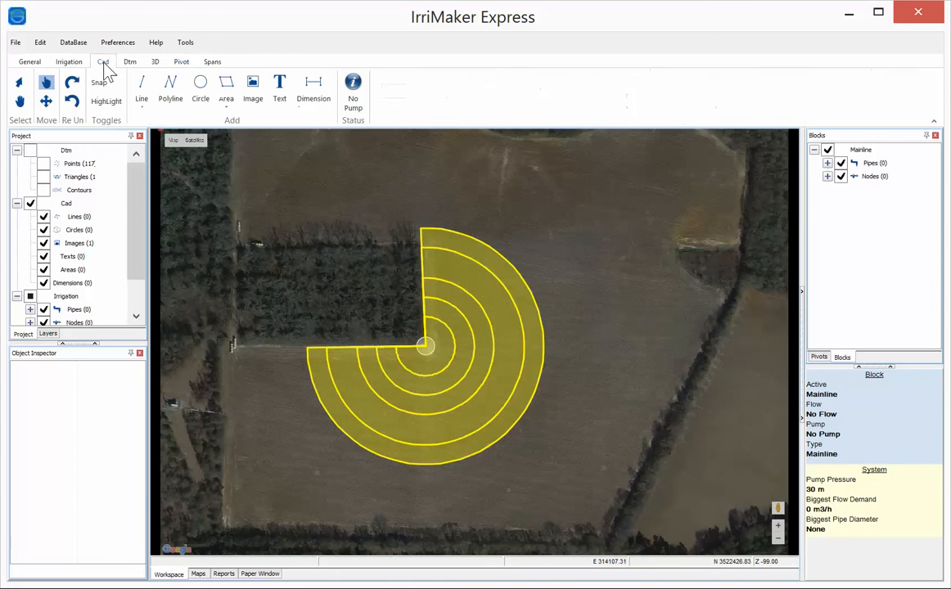
{"action": "left_click", "coordinate": [225, 96]}
{"action": "left_click", "coordinate": [234, 137]}
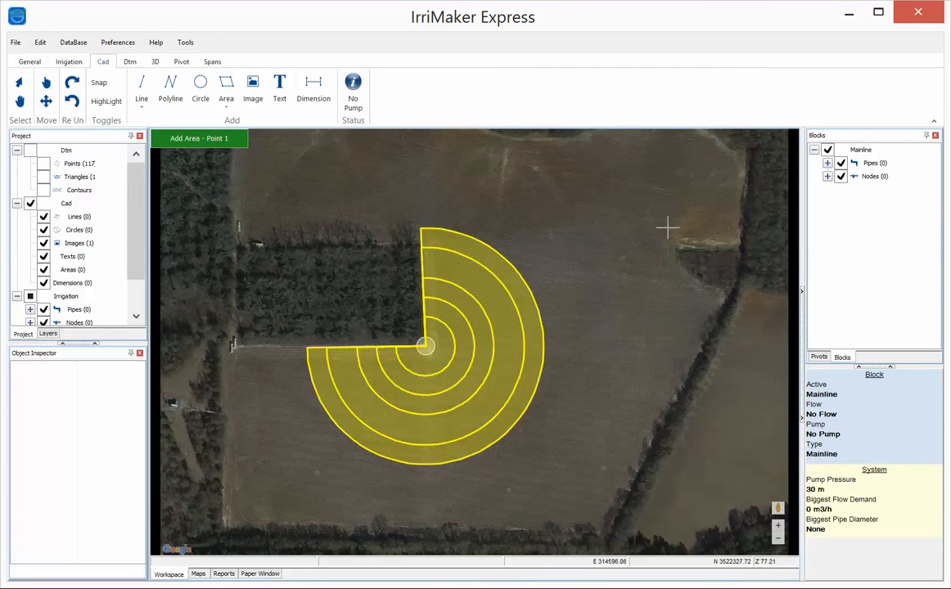
{"action": "left_click", "coordinate": [742, 166]}
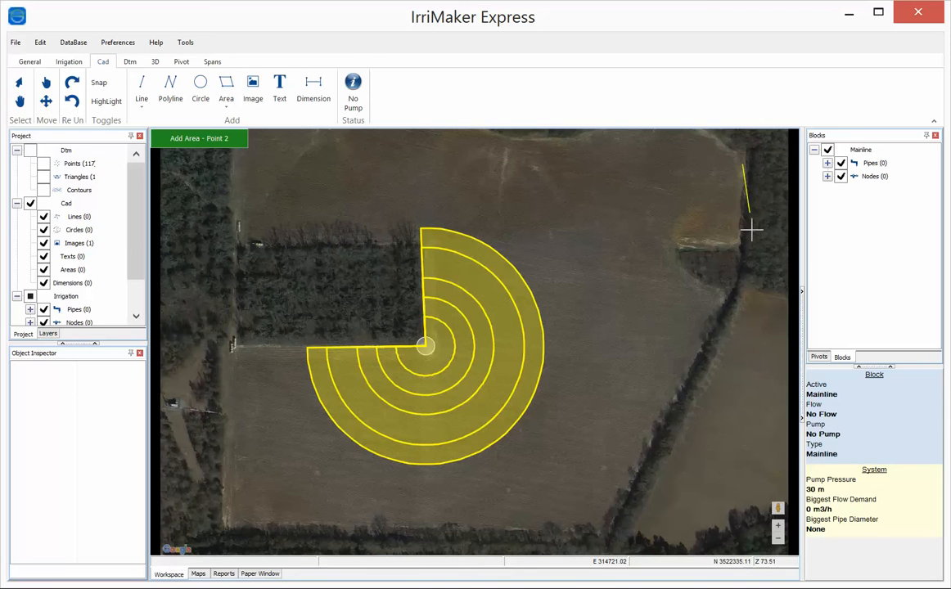
{"action": "left_click", "coordinate": [736, 281]}
{"action": "left_click", "coordinate": [606, 536]}
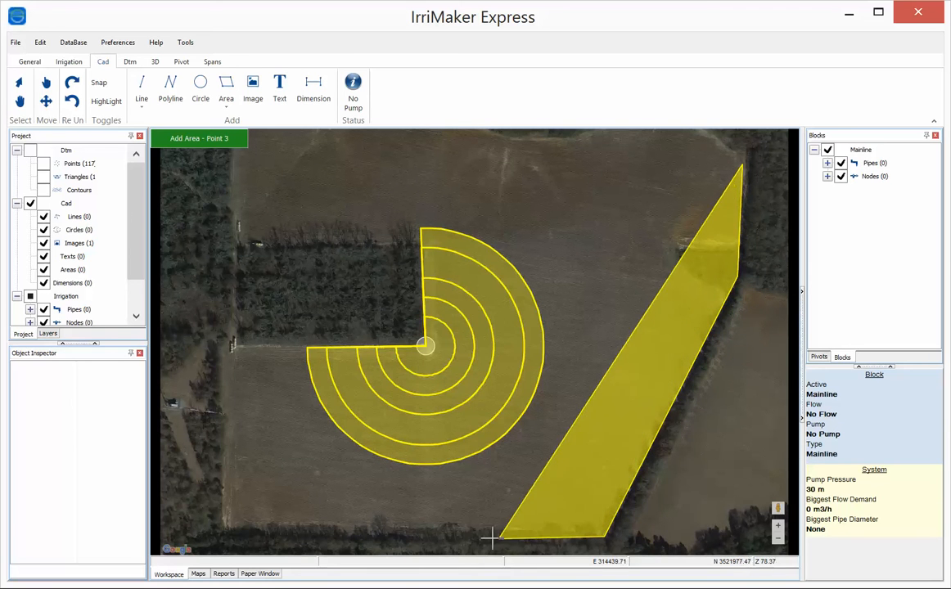
{"action": "left_click", "coordinate": [459, 531]}
{"action": "left_click", "coordinate": [459, 531]}
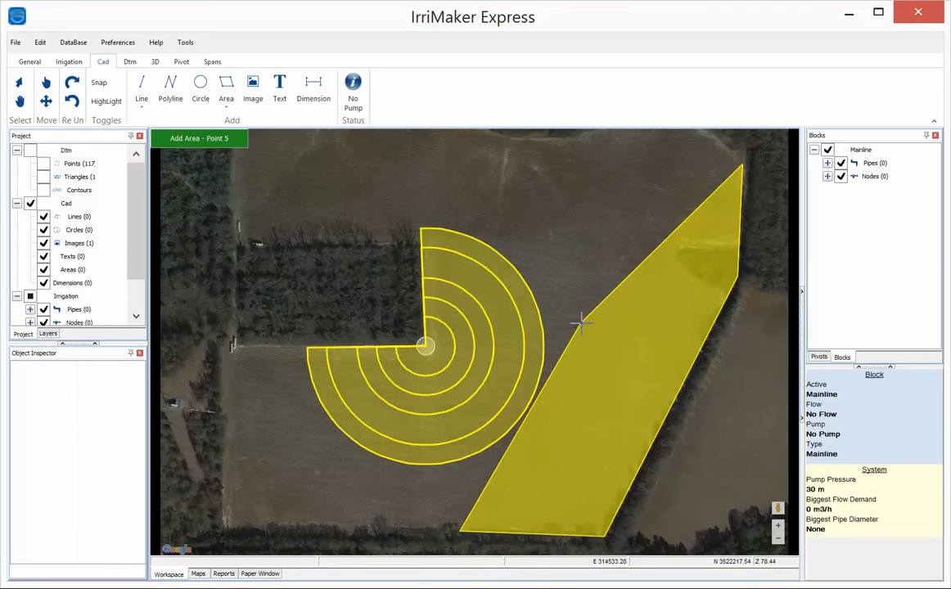
{"action": "left_click", "coordinate": [591, 317]}
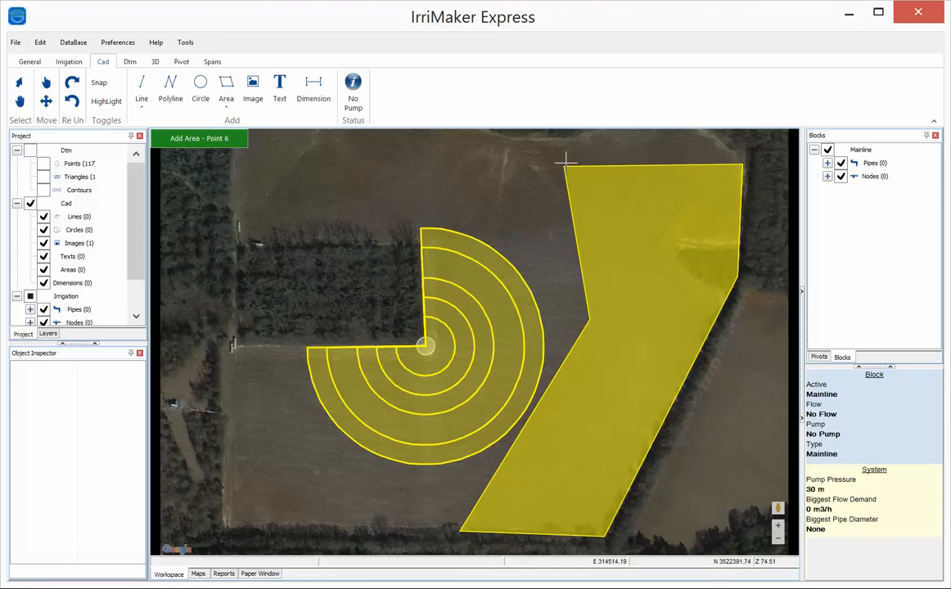
{"action": "left_click", "coordinate": [564, 152]}
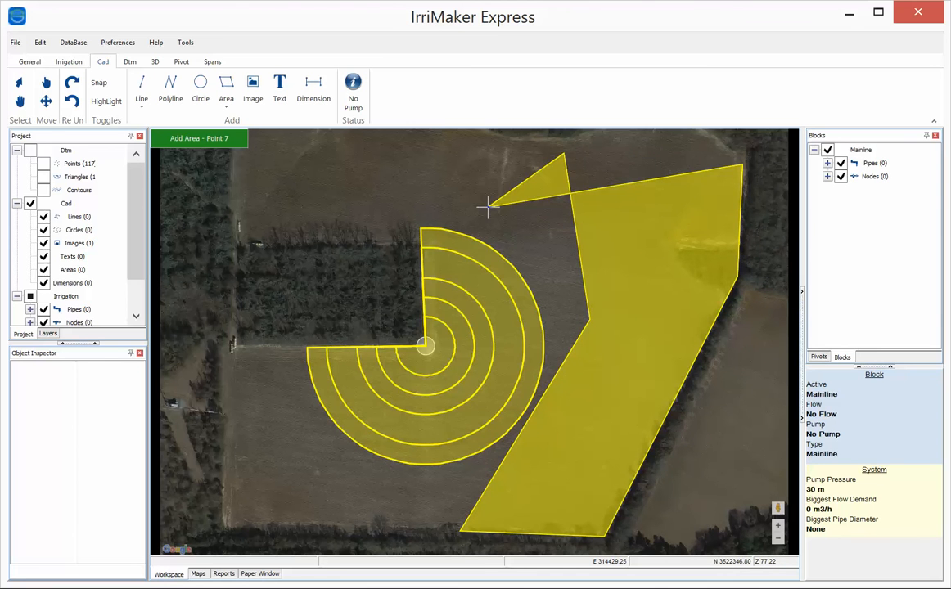
{"action": "right_click", "coordinate": [621, 165]}
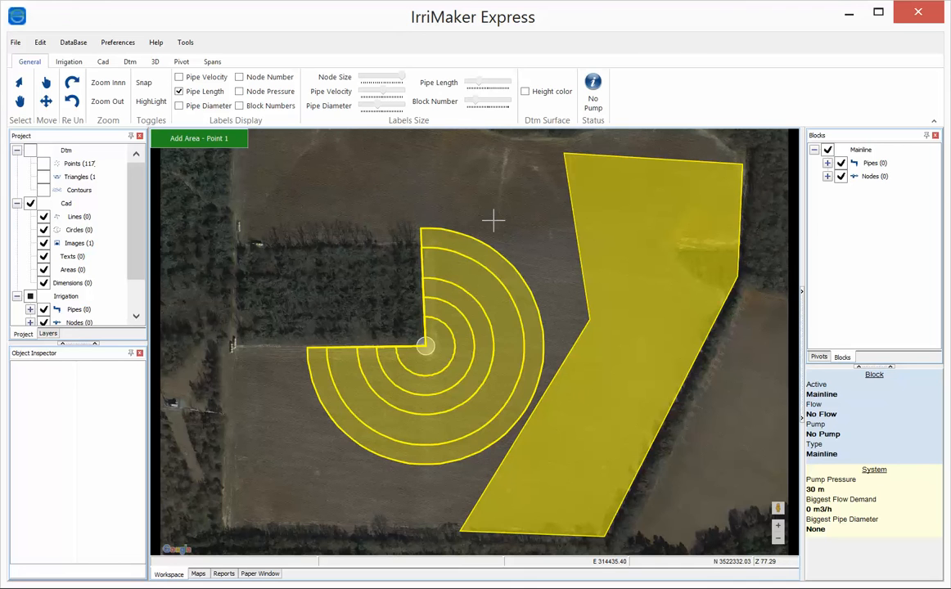
Add a partial pivot inside the new area, centred in its northern part with a length of about 105 m.
{"action": "left_click", "coordinate": [70, 63]}
{"action": "left_click", "coordinate": [220, 92]}
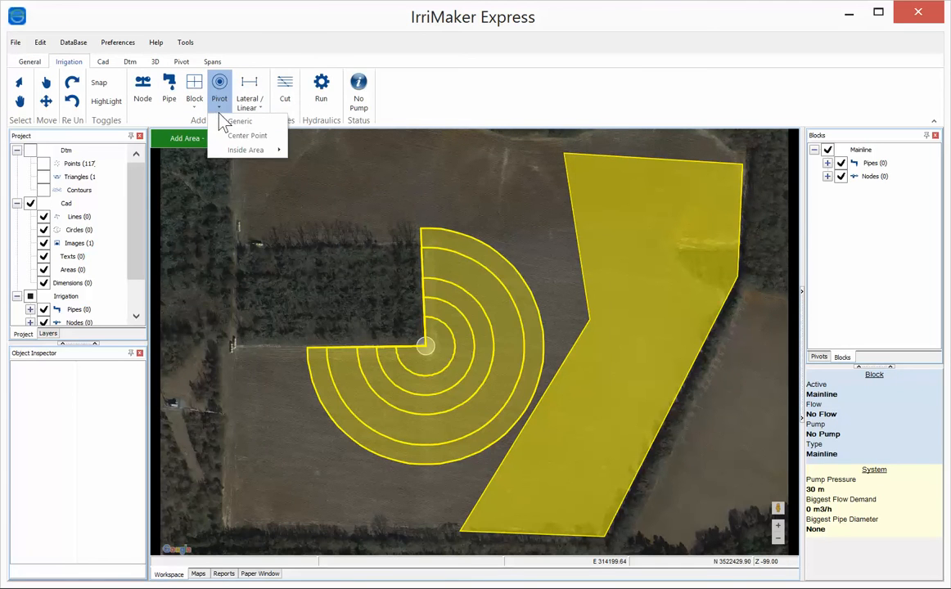
{"action": "mouse_move", "coordinate": [240, 150]}
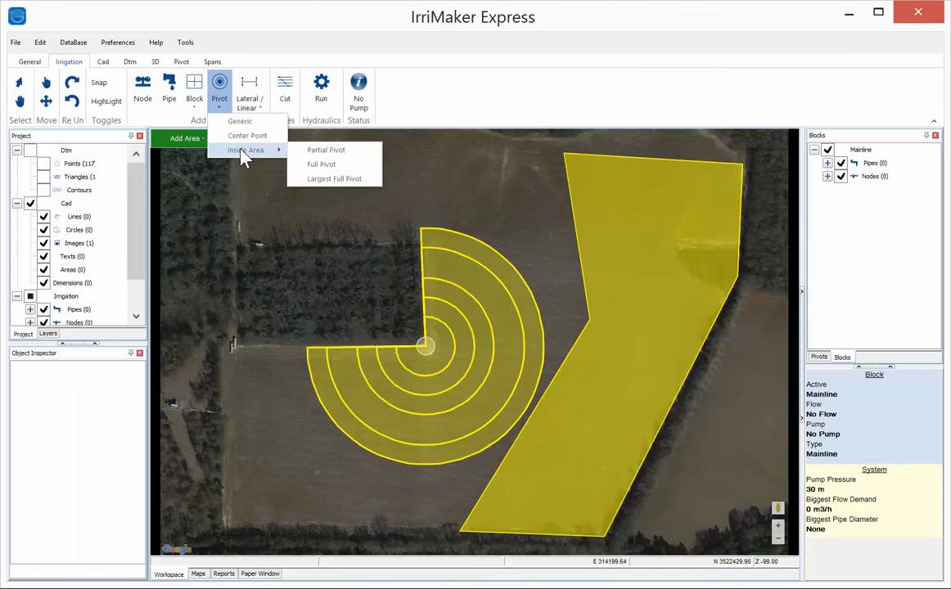
{"action": "left_click", "coordinate": [315, 152]}
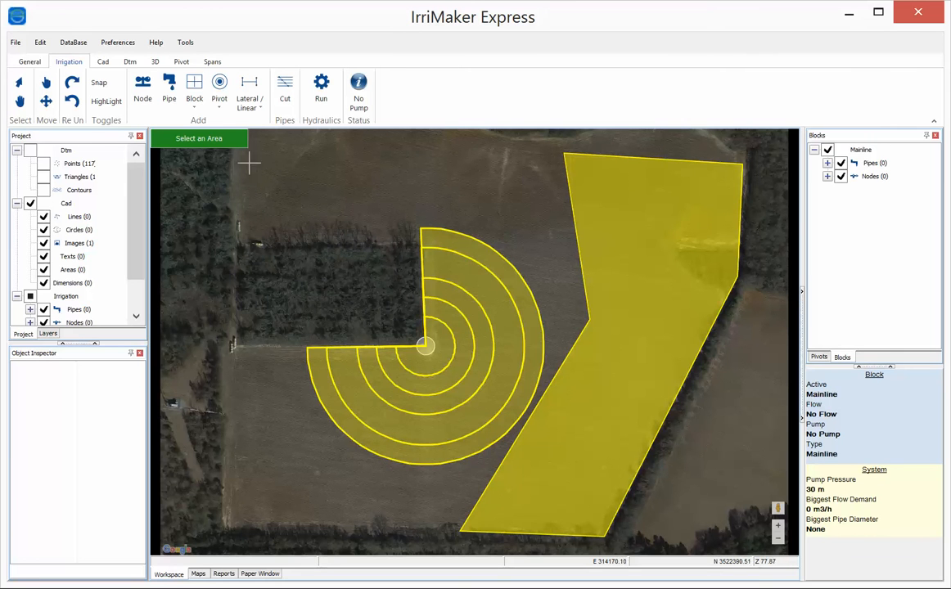
{"action": "left_click", "coordinate": [648, 207]}
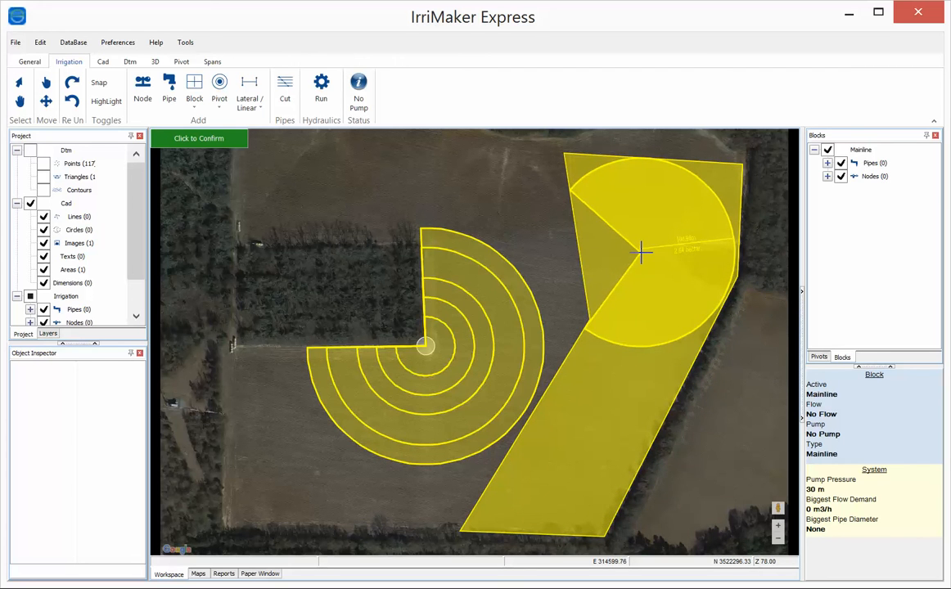
{"action": "left_click", "coordinate": [641, 252]}
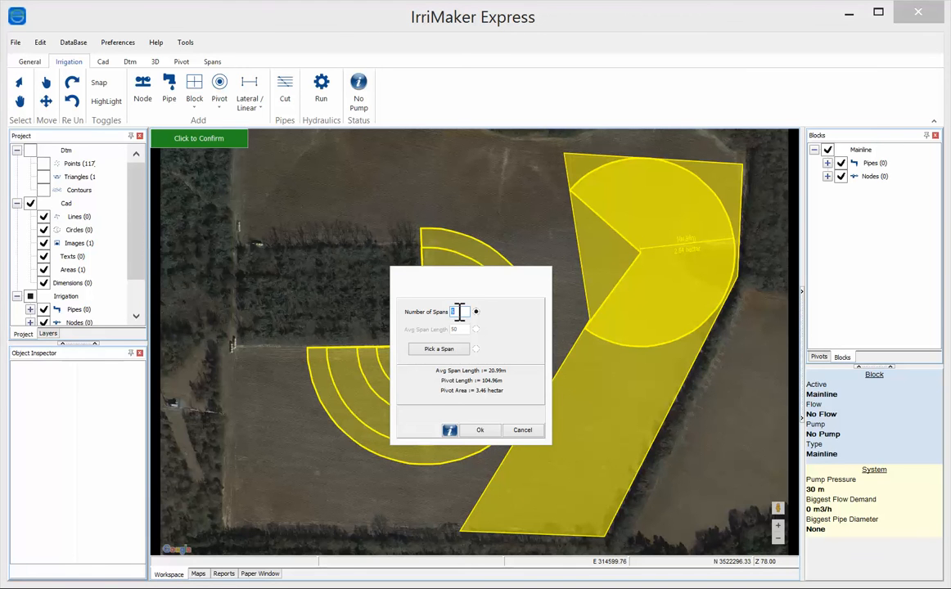
{"action": "left_click", "coordinate": [482, 432]}
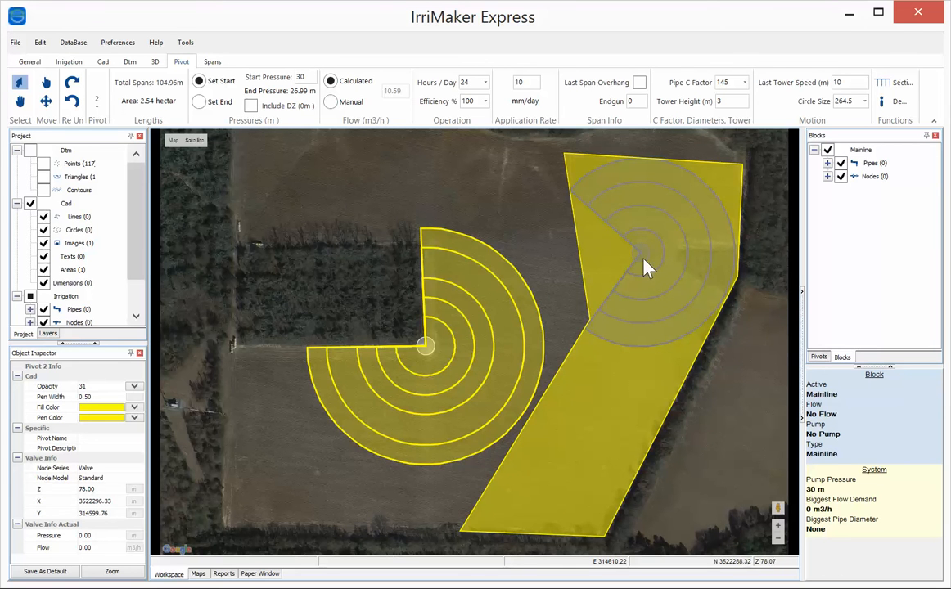
{"action": "left_click", "coordinate": [462, 350]}
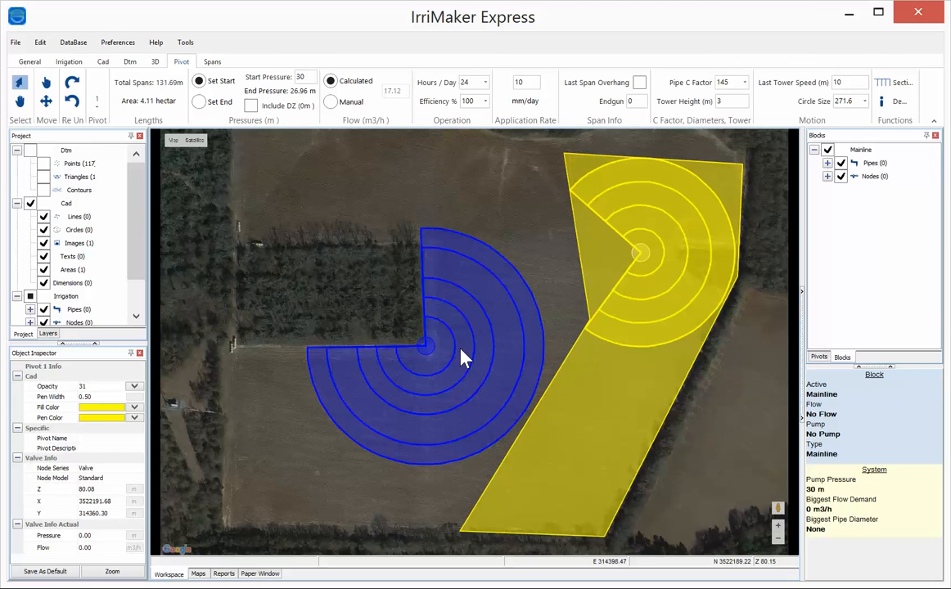
{"action": "left_click", "coordinate": [644, 250]}
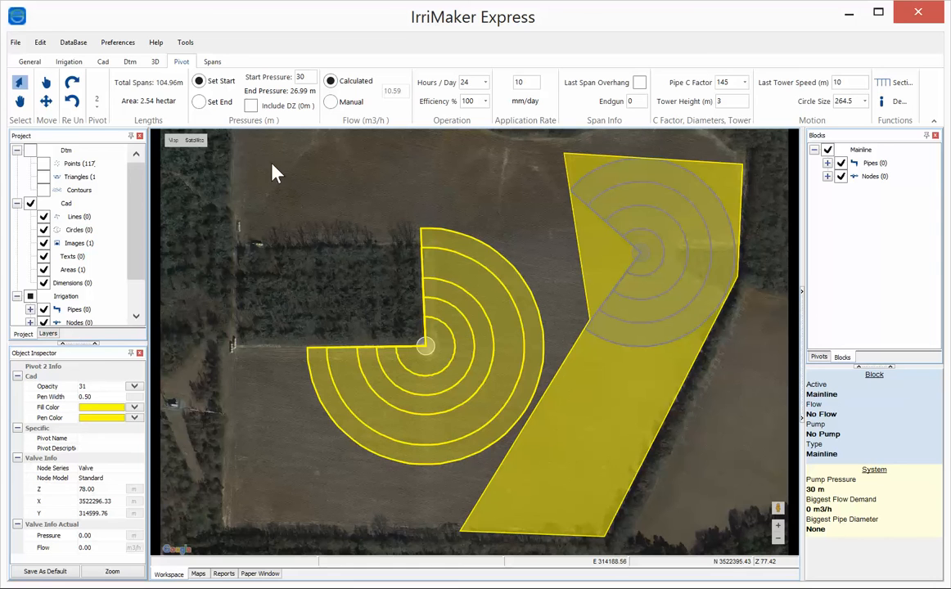
Place a pump node of series Medium (500-1000gpm), model Small (800gpm), at the tree block's northwest corner.
{"action": "left_click", "coordinate": [80, 65]}
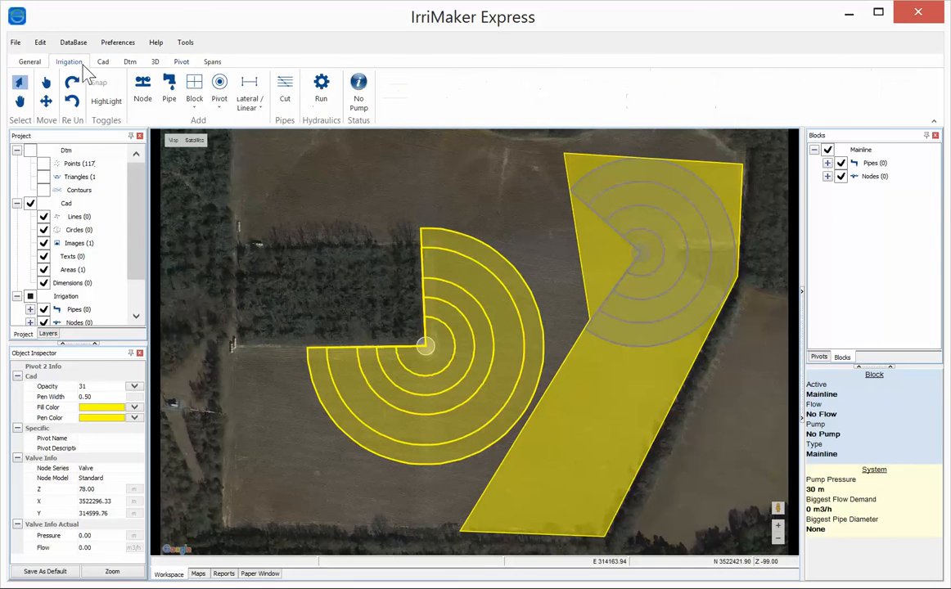
{"action": "left_click", "coordinate": [144, 95]}
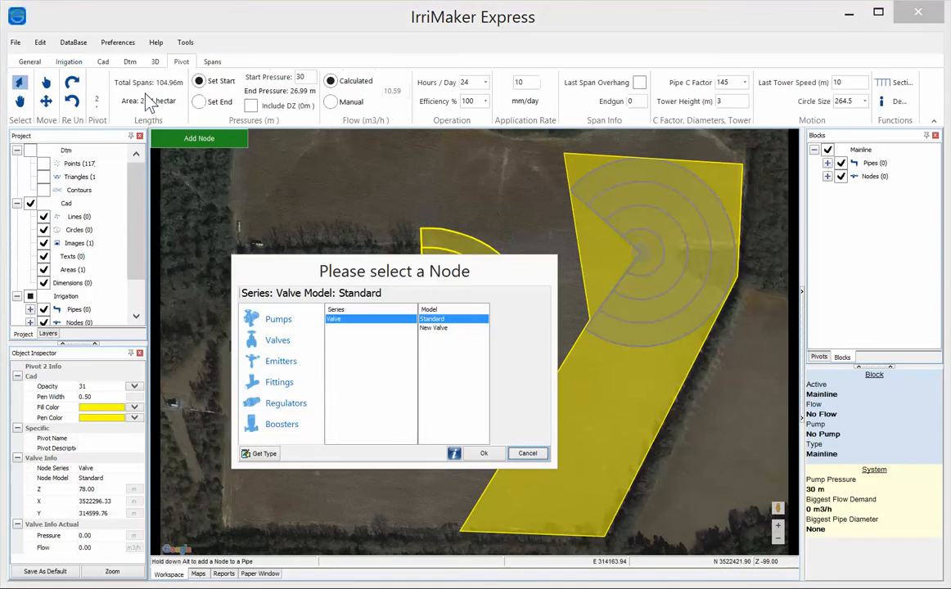
{"action": "left_click", "coordinate": [297, 320]}
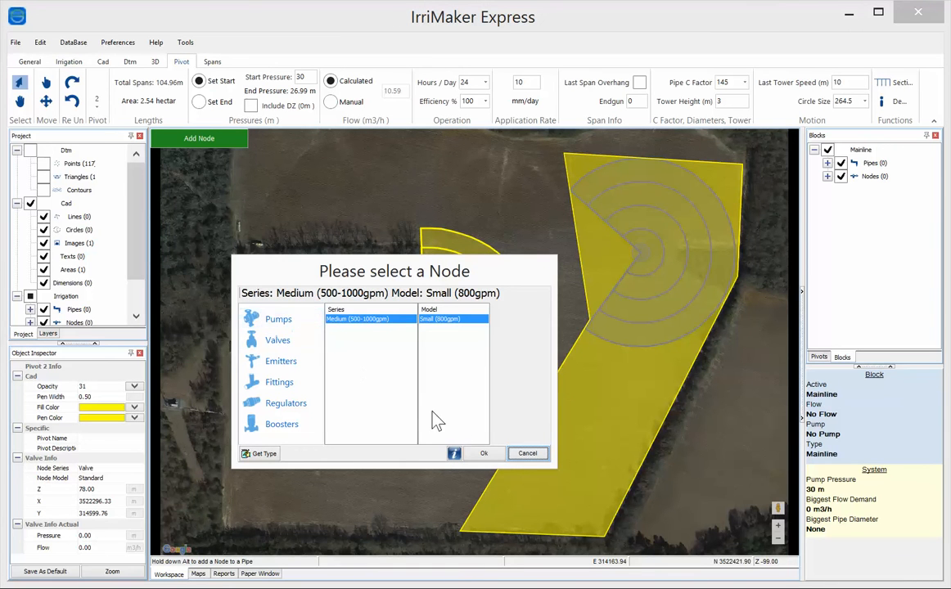
{"action": "left_click", "coordinate": [486, 453]}
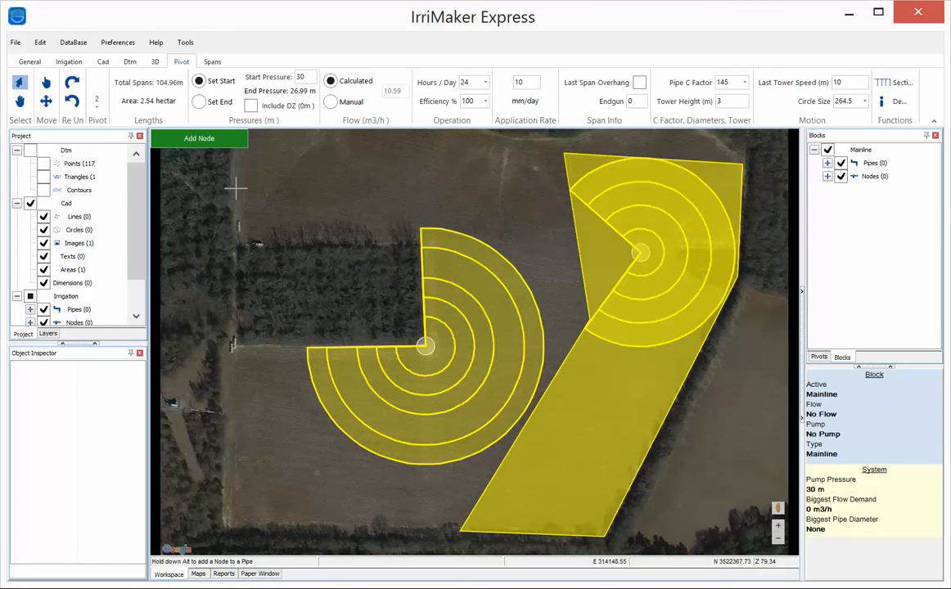
{"action": "left_click", "coordinate": [238, 247]}
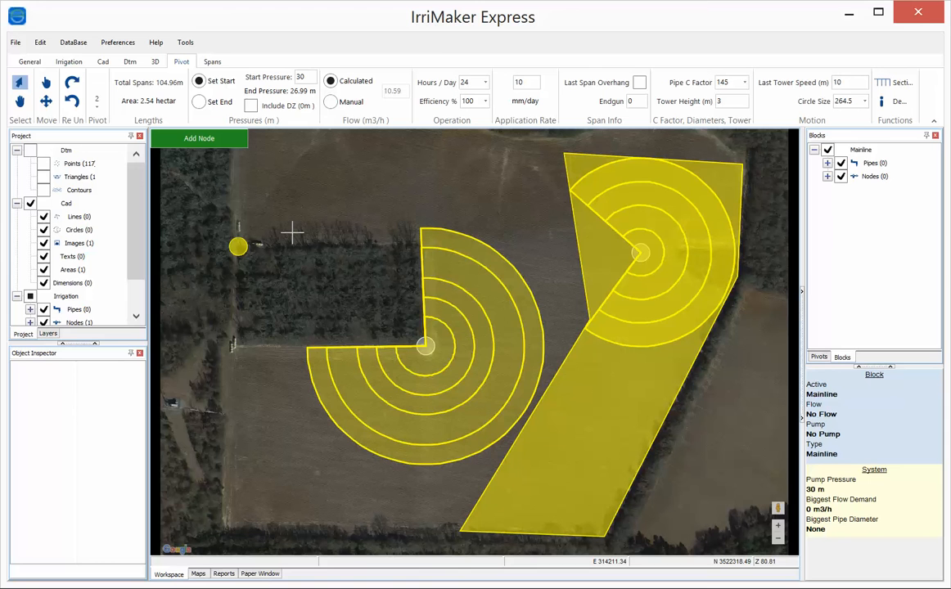
{"action": "left_click", "coordinate": [292, 235]}
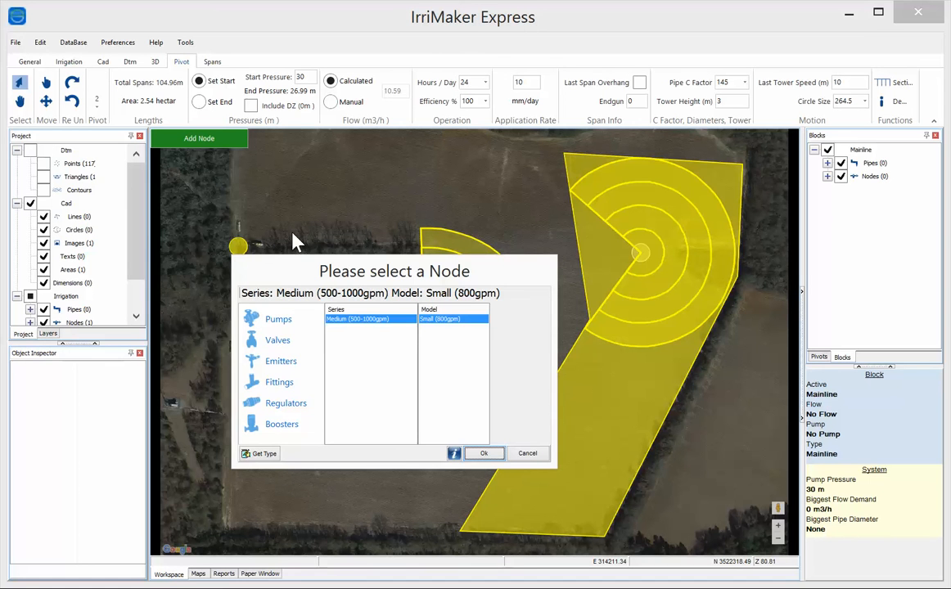
{"action": "left_click", "coordinate": [527, 454]}
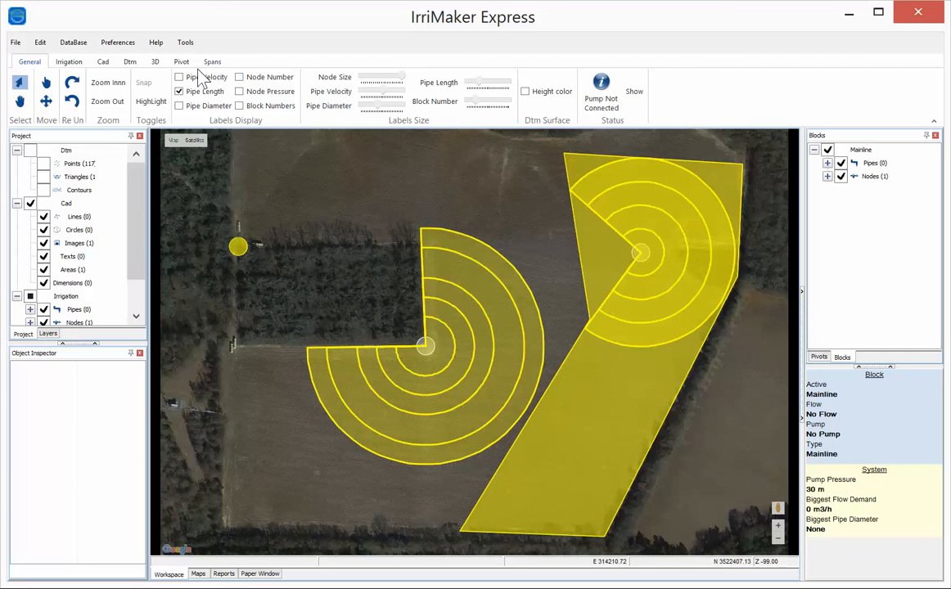
Place two Standard fitting nodes along the tree block's northern edge, between the pump and the first pivot.
{"action": "left_click", "coordinate": [68, 63]}
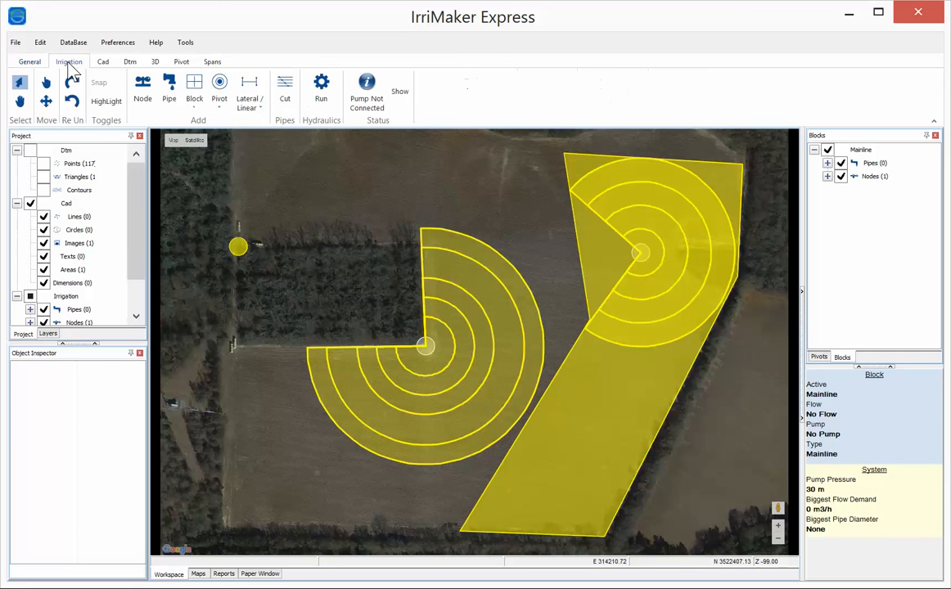
{"action": "left_click", "coordinate": [149, 95]}
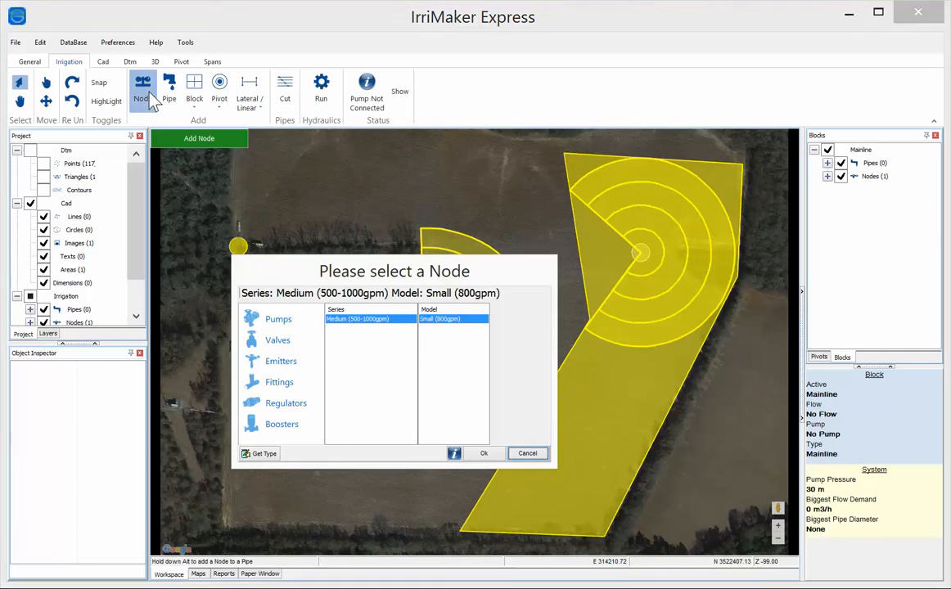
{"action": "left_click", "coordinate": [291, 384]}
{"action": "left_click", "coordinate": [484, 453]}
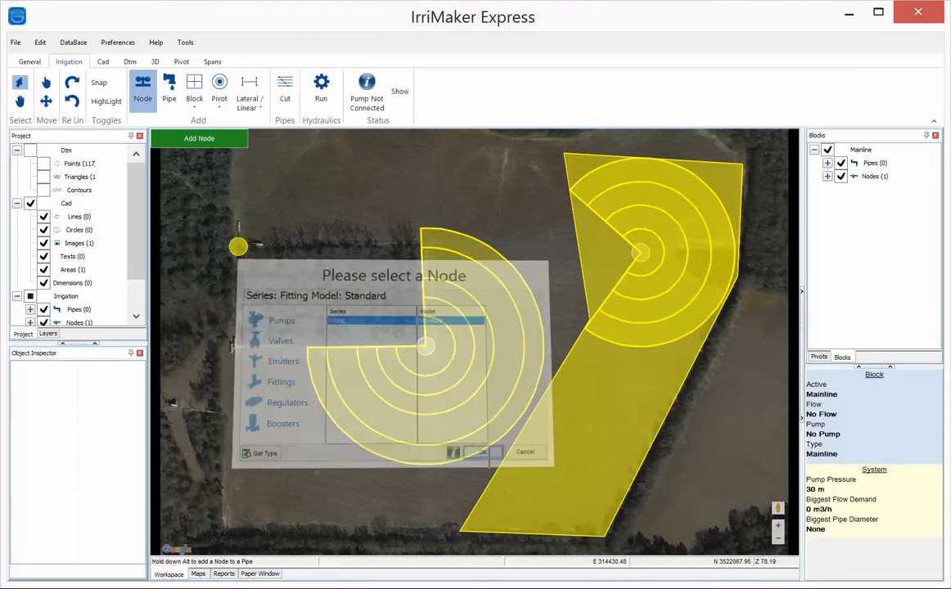
{"action": "left_click", "coordinate": [299, 244]}
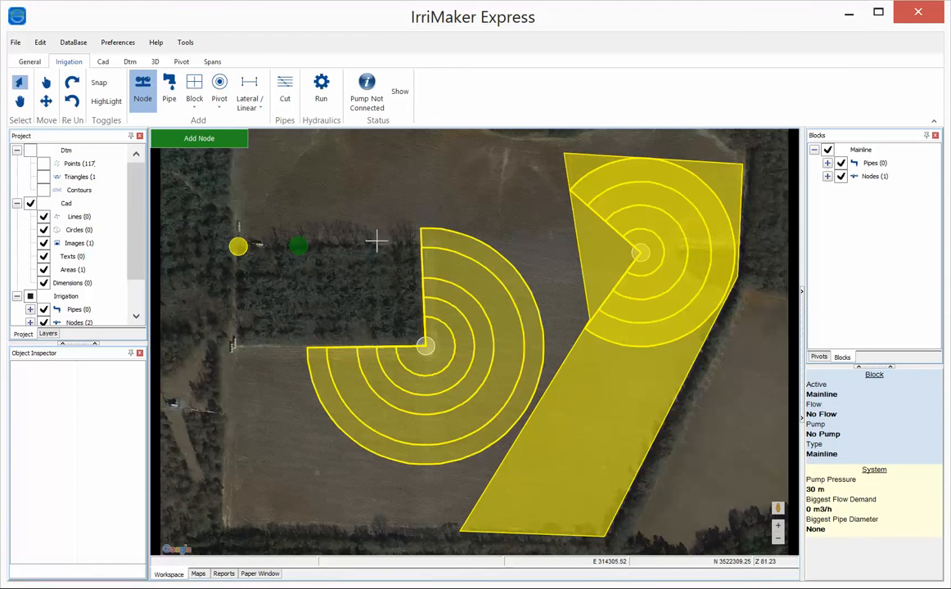
{"action": "left_click", "coordinate": [325, 190]}
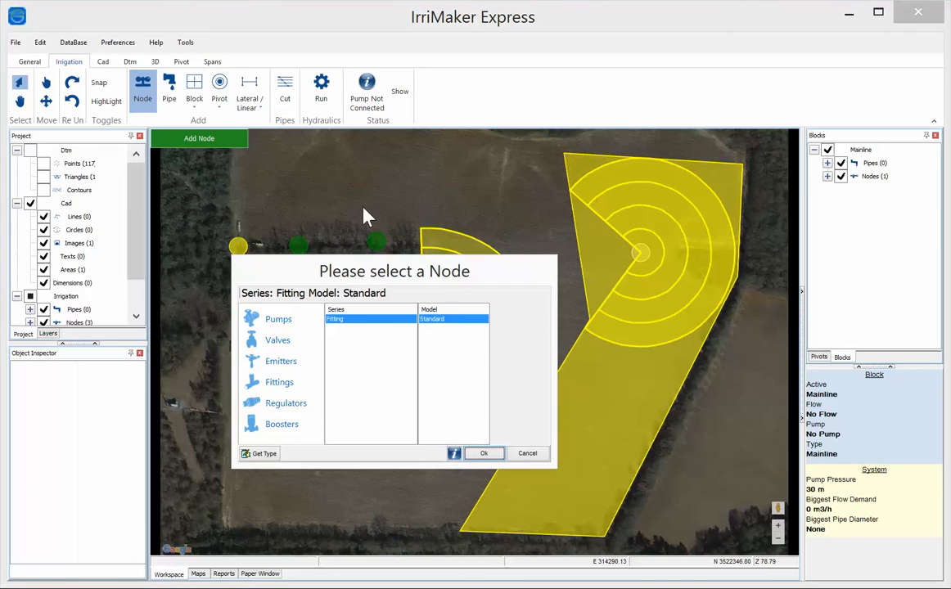
{"action": "left_click", "coordinate": [527, 454]}
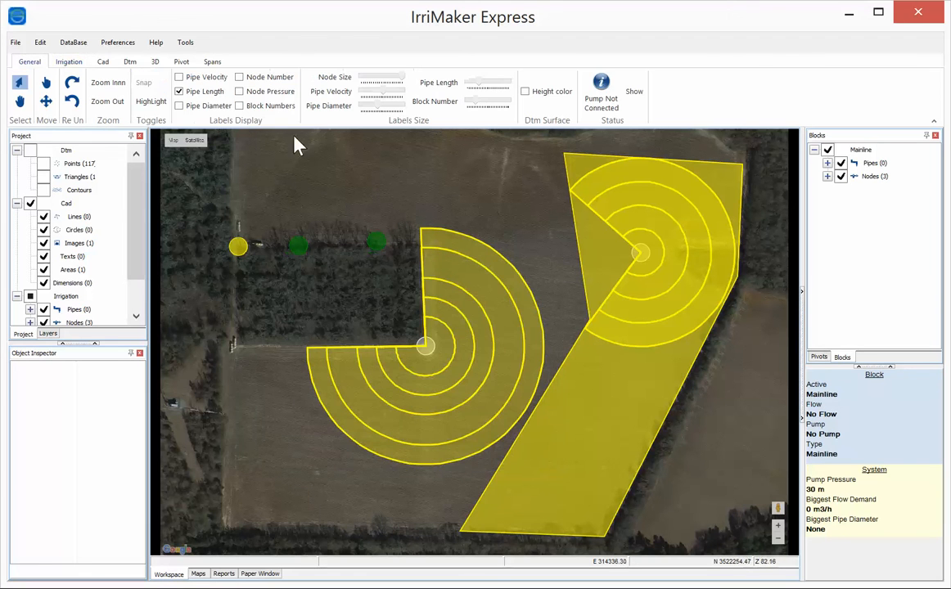
Start a mainline pipe using group MATRIZ PVC (DURATEC) and class PVC ø63/10.
{"action": "left_click", "coordinate": [70, 62]}
{"action": "left_click", "coordinate": [168, 88]}
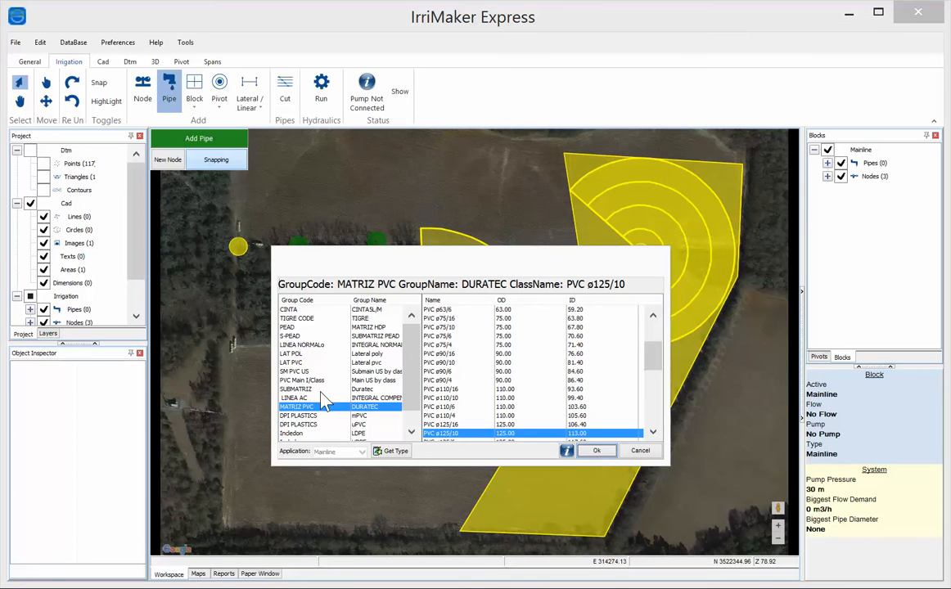
{"action": "left_click", "coordinate": [311, 389]}
{"action": "left_click", "coordinate": [315, 406]}
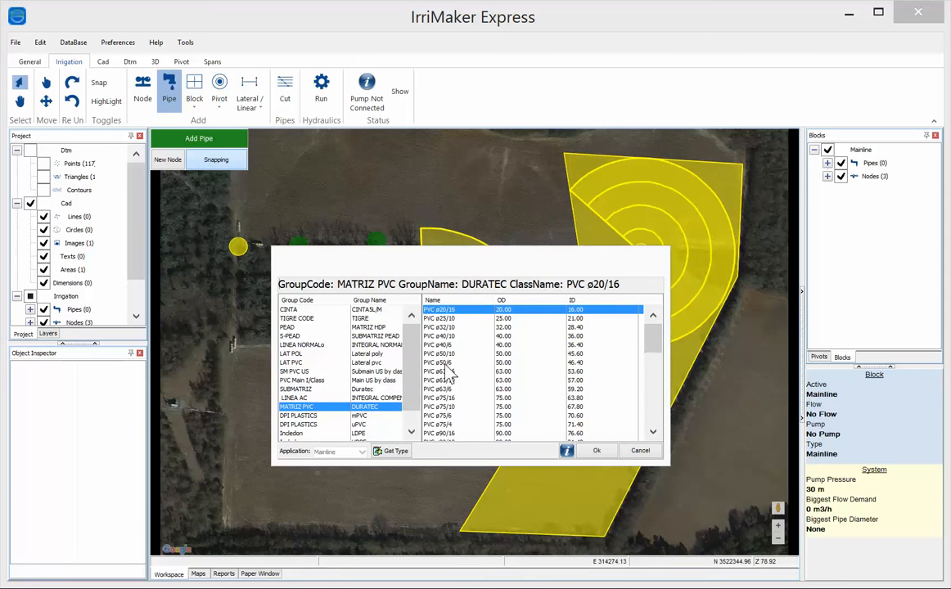
{"action": "left_click", "coordinate": [538, 379]}
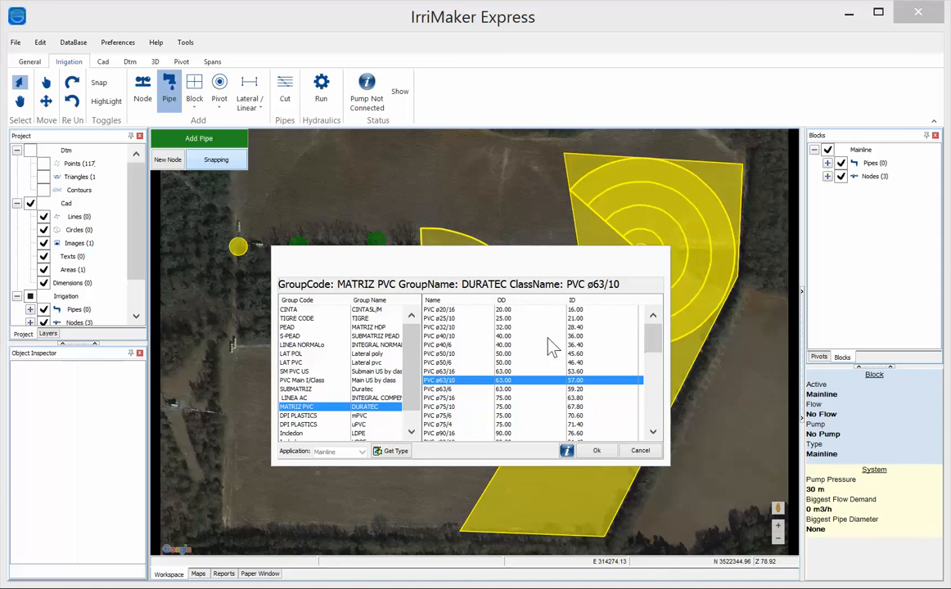
{"action": "left_click", "coordinate": [598, 451]}
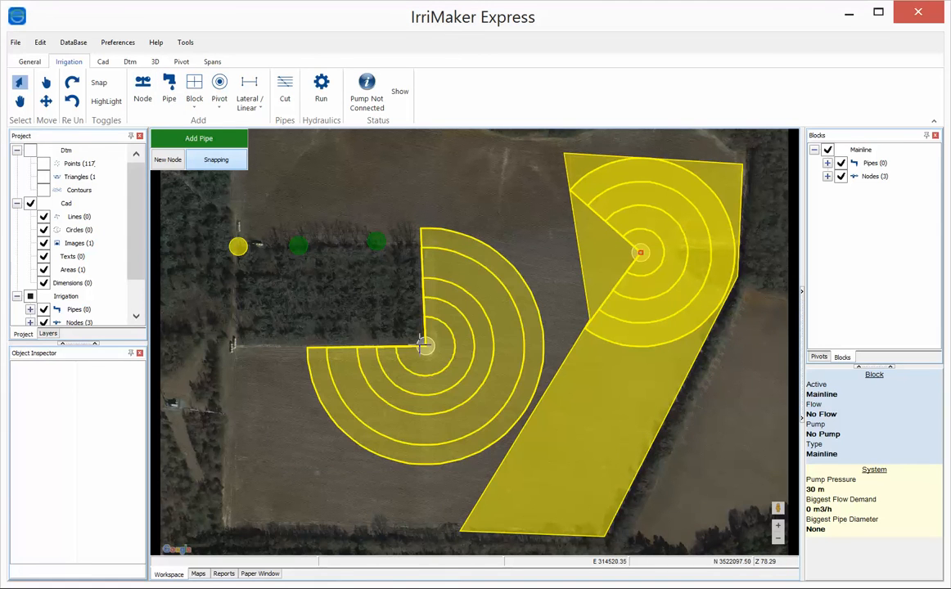
Draw the mainline from the pump through the two fittings along the tree block to the first pivot's centre.
{"action": "left_click", "coordinate": [238, 246]}
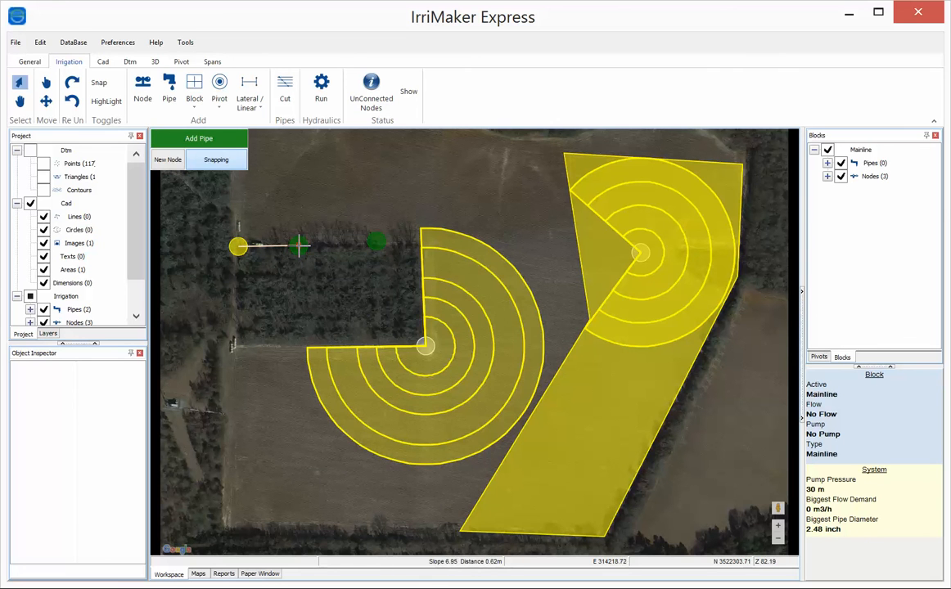
{"action": "left_click", "coordinate": [376, 240]}
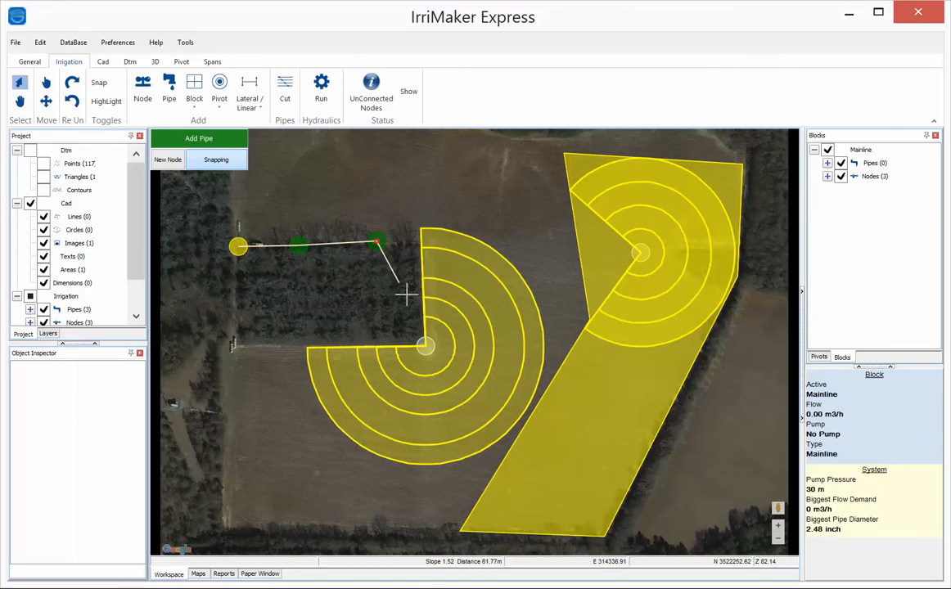
{"action": "left_click", "coordinate": [425, 346]}
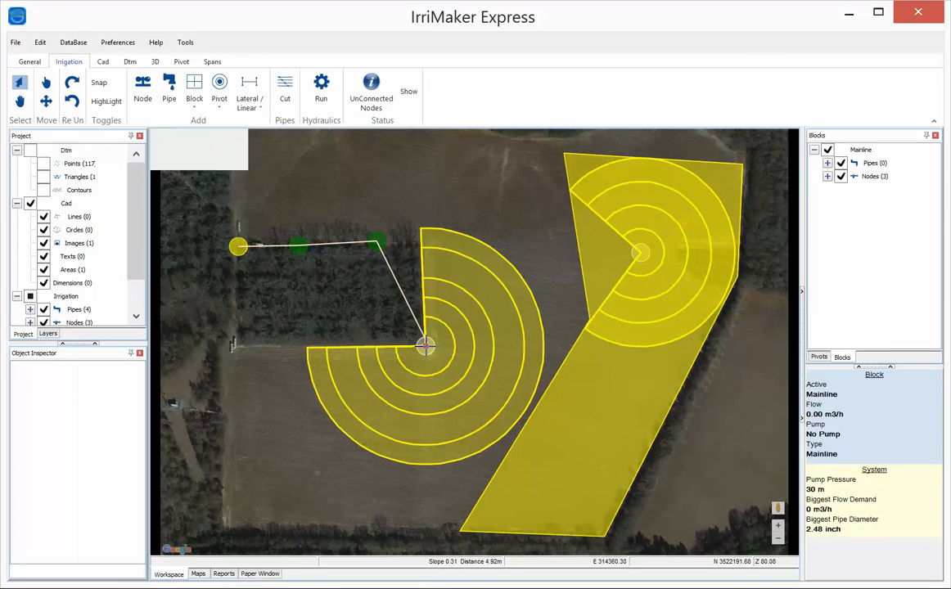
{"action": "key", "text": "Escape"}
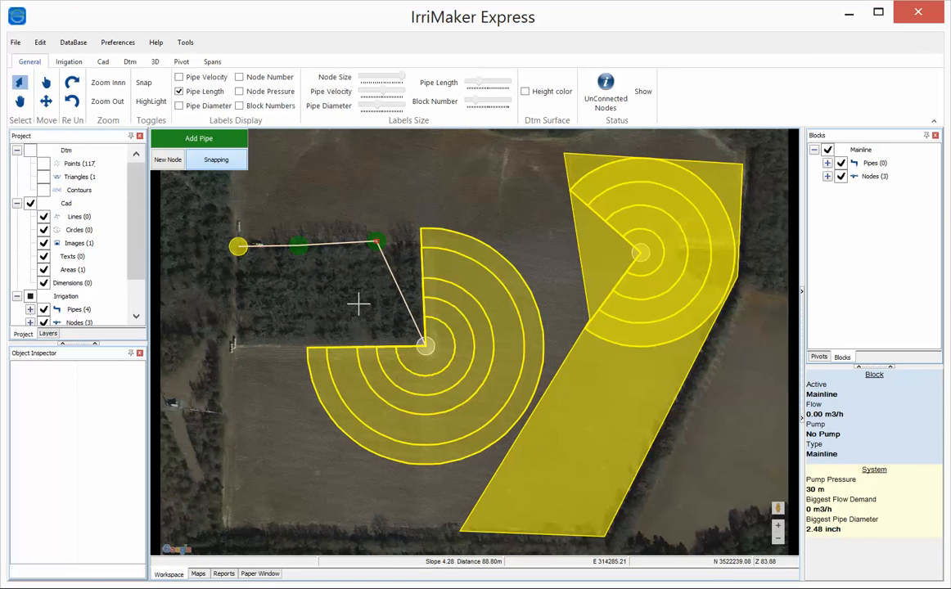
Branch the mainline from the eastern fitting through three new fitting nodes, passing north of the first pivot, to the second pivot's centre.
{"action": "left_click", "coordinate": [376, 243]}
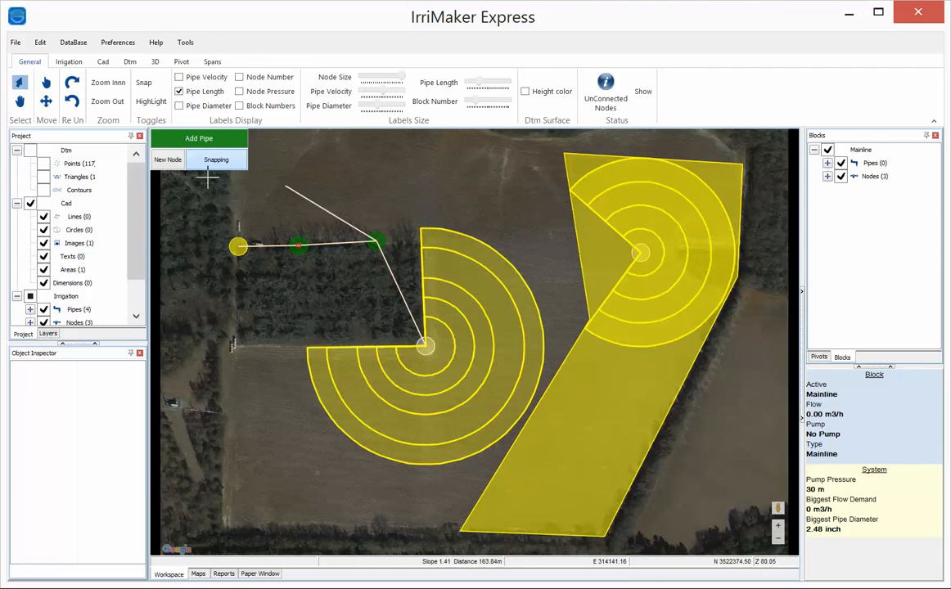
{"action": "left_click", "coordinate": [167, 160]}
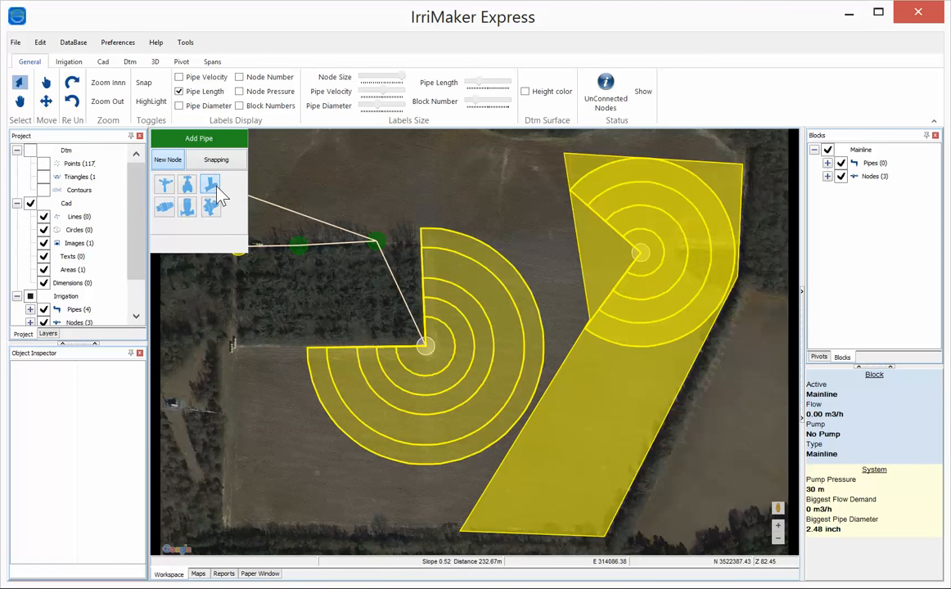
{"action": "left_click", "coordinate": [442, 194]}
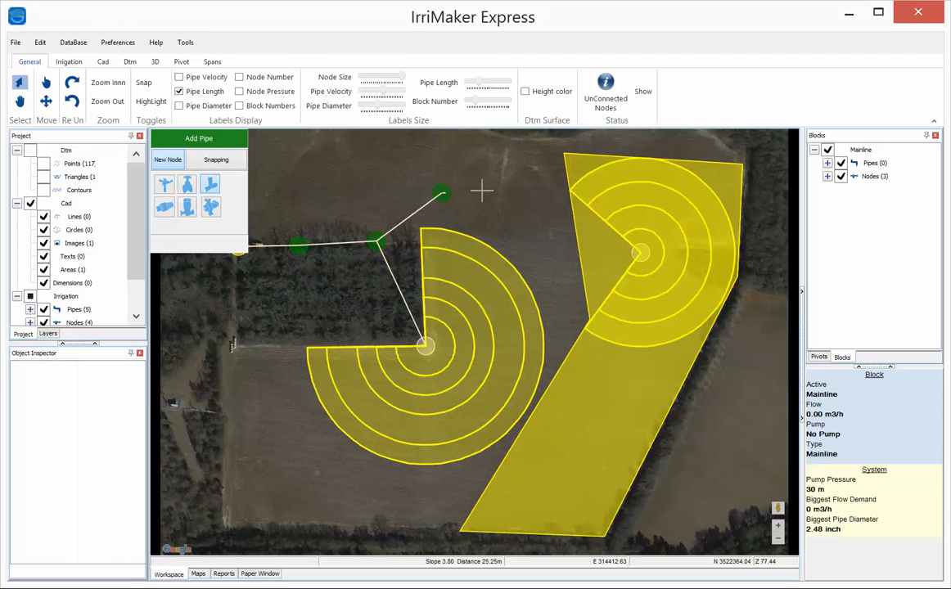
{"action": "left_click", "coordinate": [515, 196]}
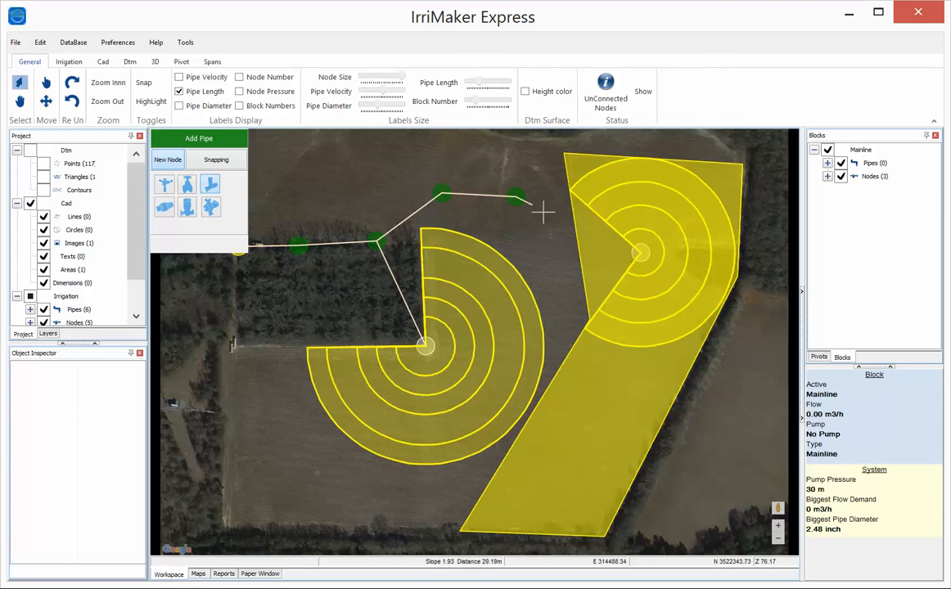
{"action": "left_click", "coordinate": [594, 243]}
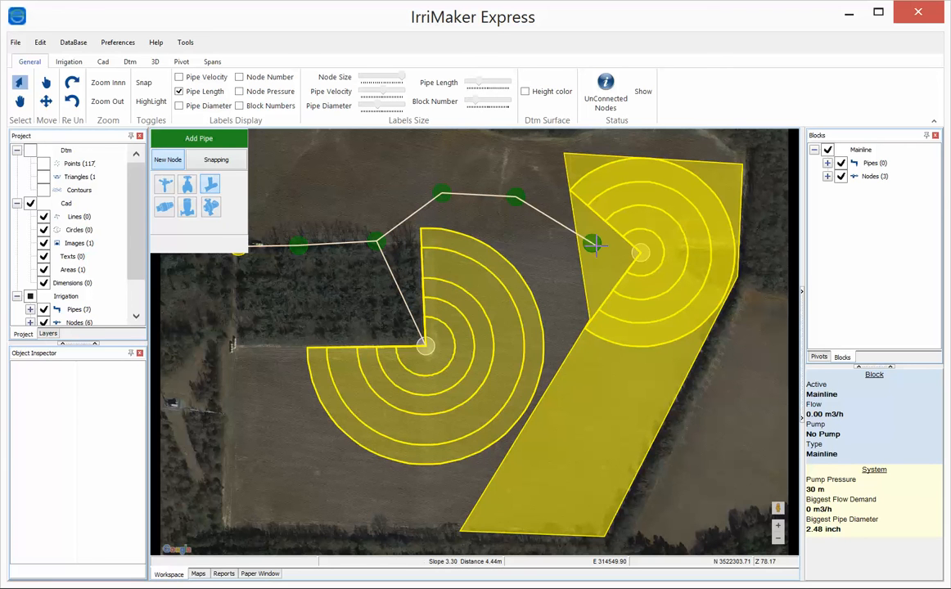
{"action": "left_click", "coordinate": [216, 159]}
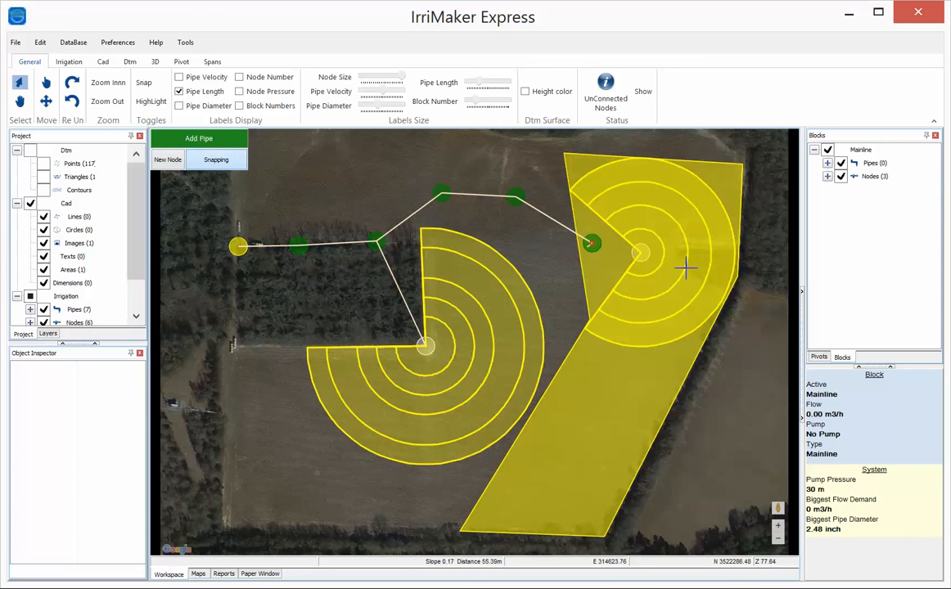
{"action": "left_click", "coordinate": [640, 253]}
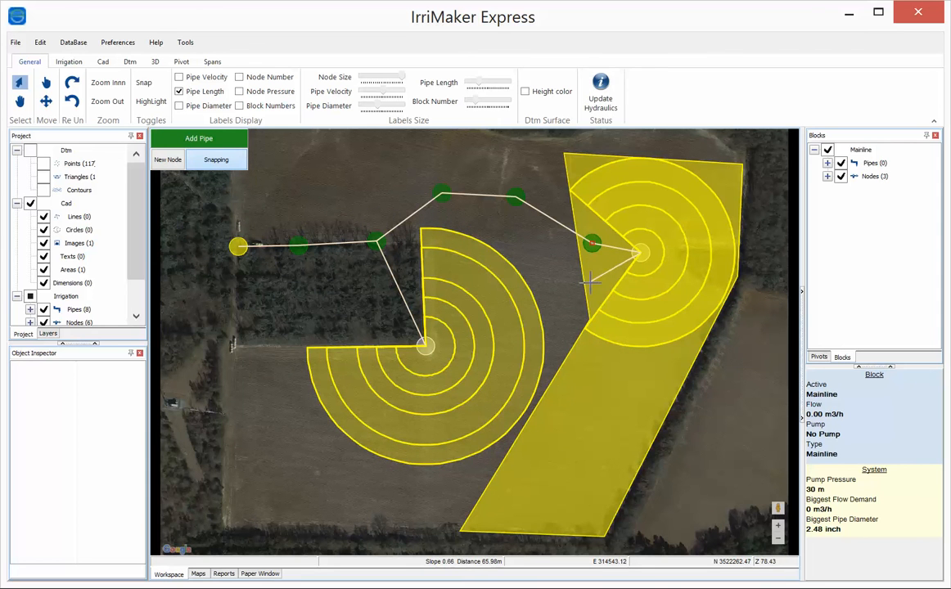
{"action": "right_click", "coordinate": [590, 282]}
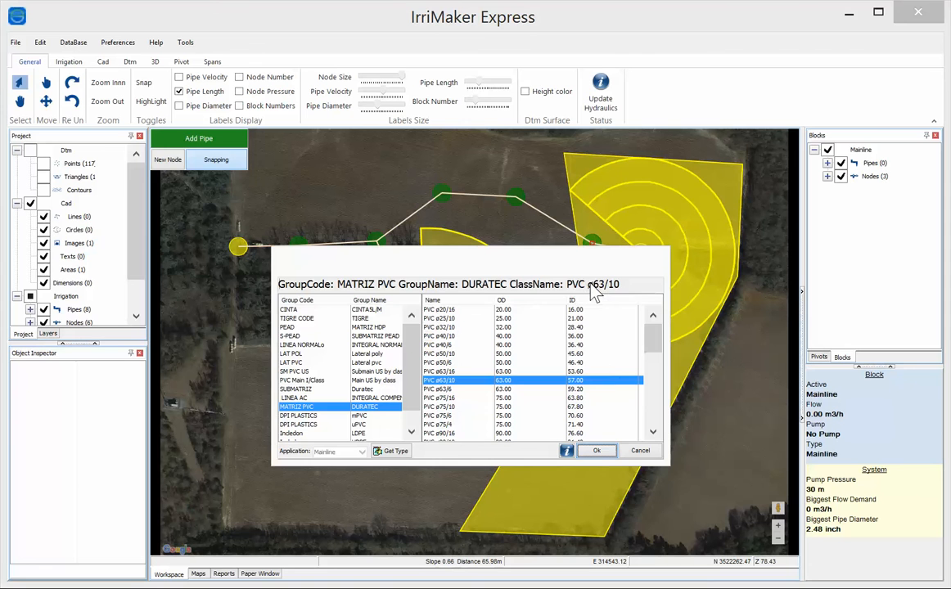
{"action": "left_click", "coordinate": [642, 452]}
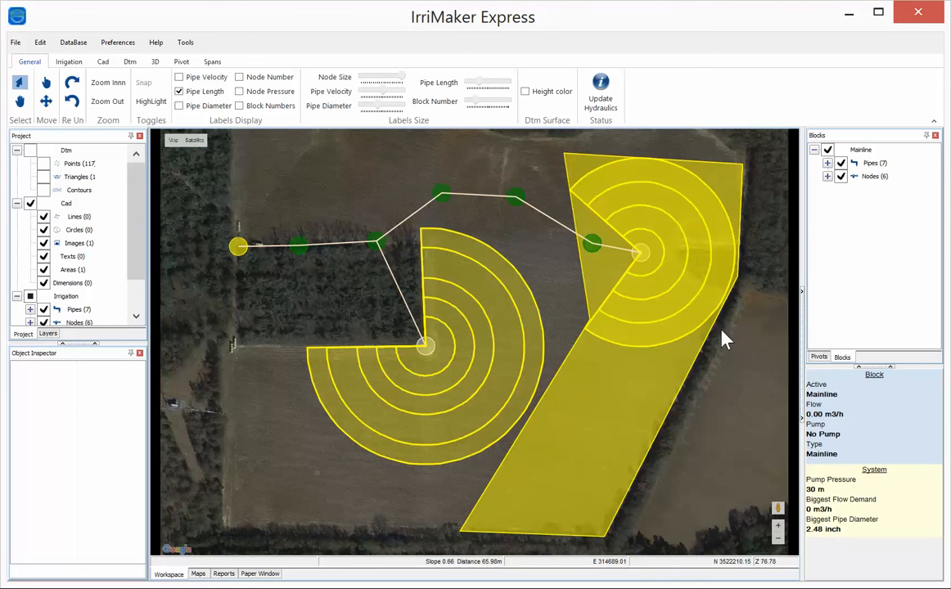
Run the hydraulics and recalculate the system with a pump pressure of 30 m.
{"action": "left_click", "coordinate": [71, 63]}
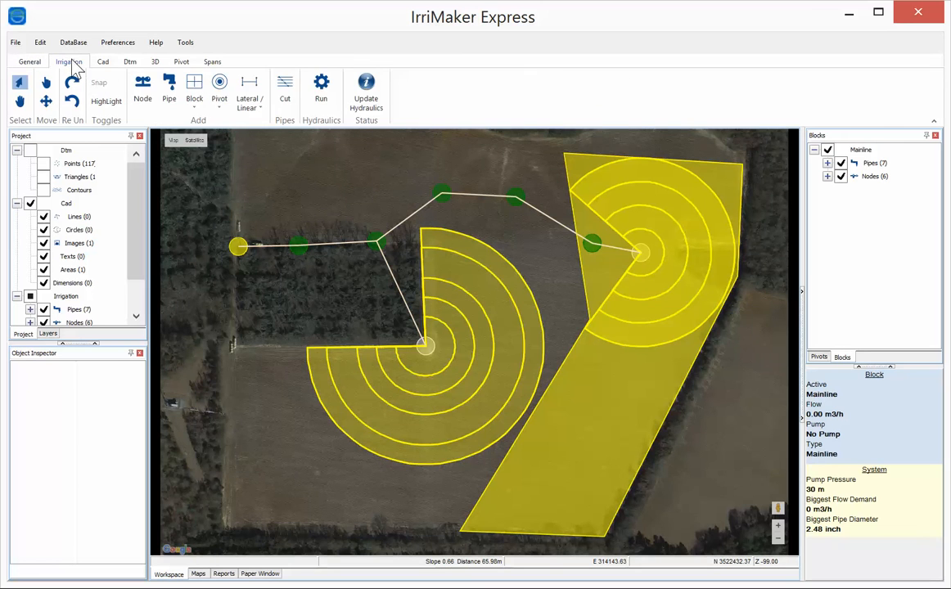
{"action": "left_click", "coordinate": [325, 97]}
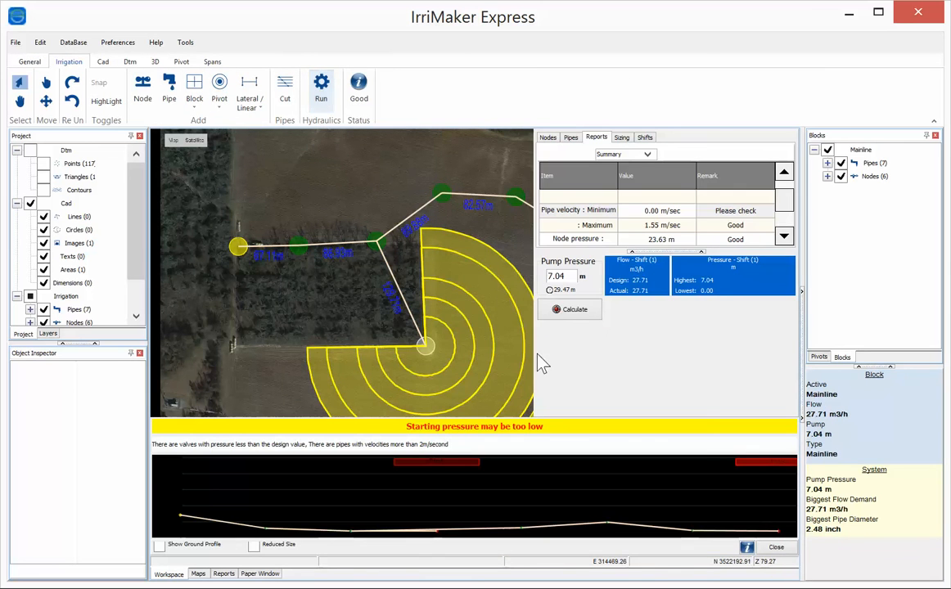
{"action": "left_click", "coordinate": [568, 277]}
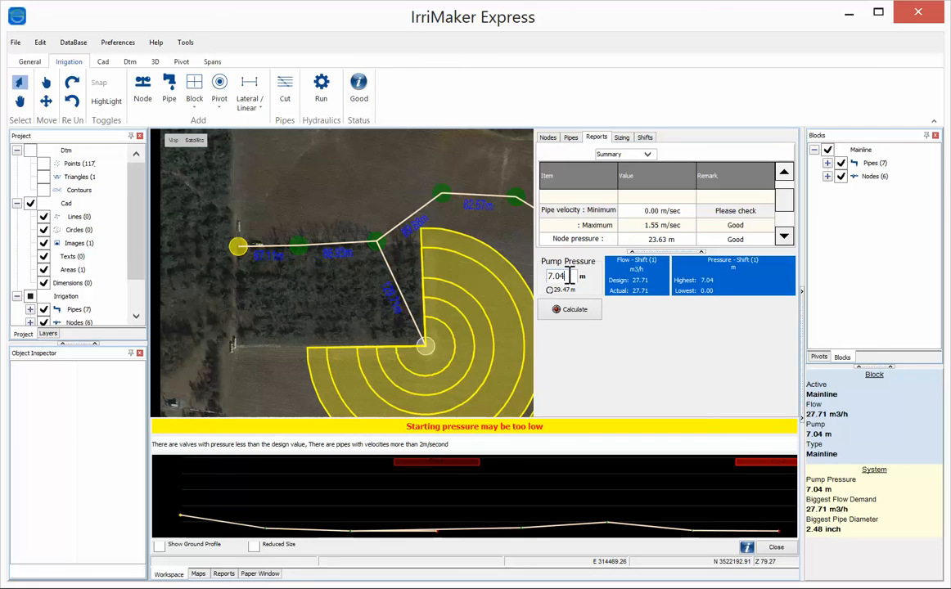
{"action": "double_click", "coordinate": [569, 276]}
{"action": "type", "text": "30"}
{"action": "left_click", "coordinate": [582, 312]}
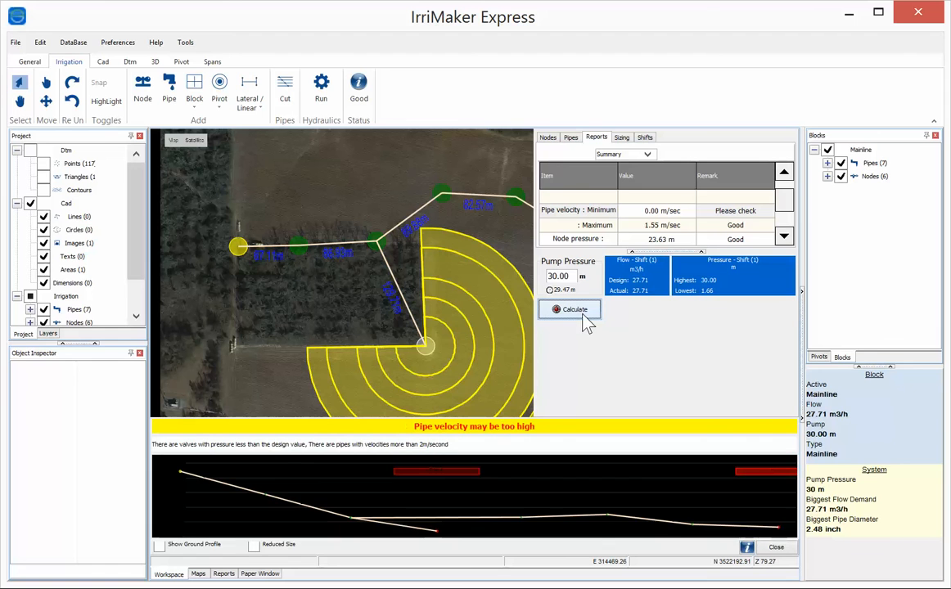
Update the mainline pipe sizes with automatic sizing, keeping the default speed limits and three mainline diameters.
{"action": "left_click", "coordinate": [621, 139]}
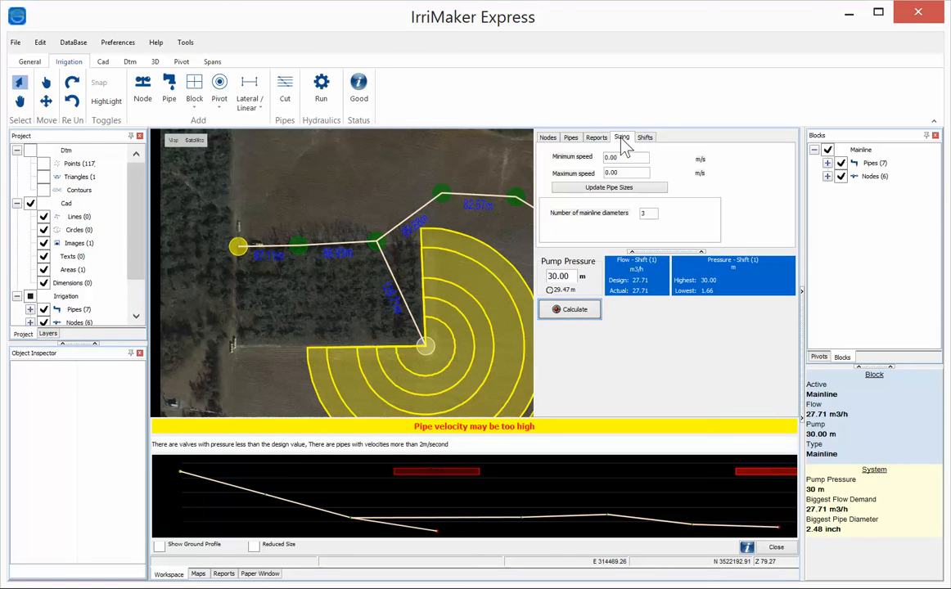
{"action": "left_click", "coordinate": [628, 190]}
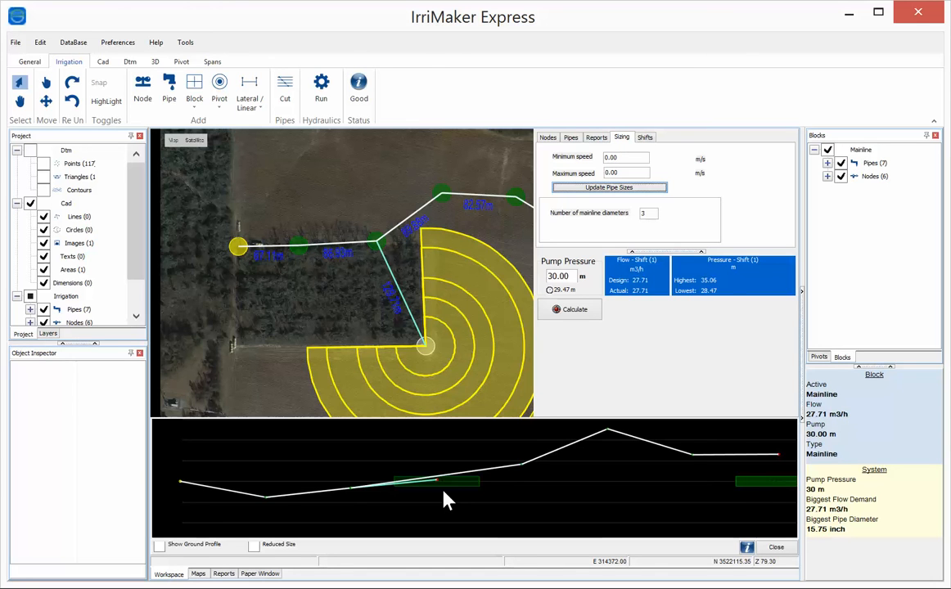
Review the node pressures, pipe flows and velocities, and the shift settings, and close the hydraulics results.
{"action": "left_click", "coordinate": [548, 137]}
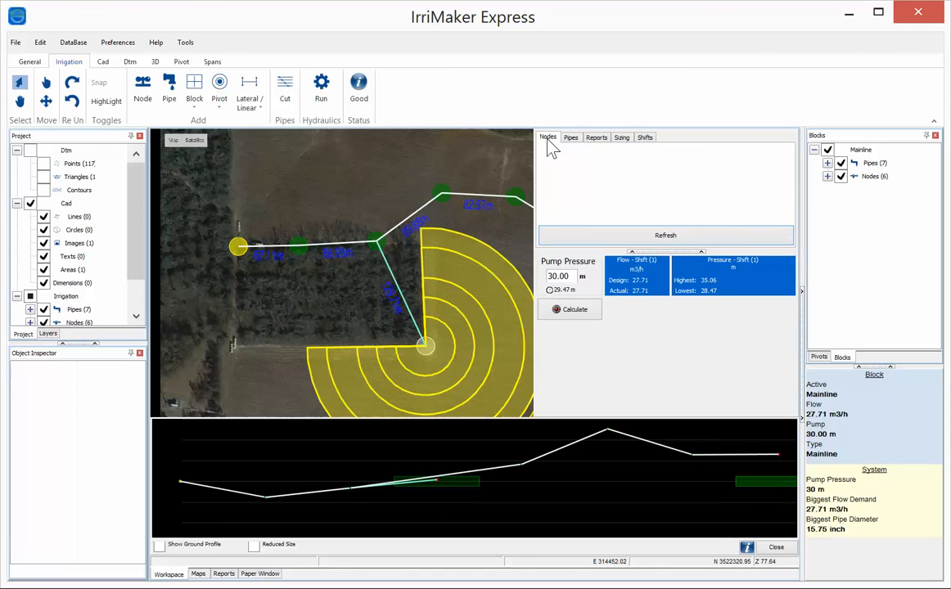
{"action": "left_click", "coordinate": [591, 236]}
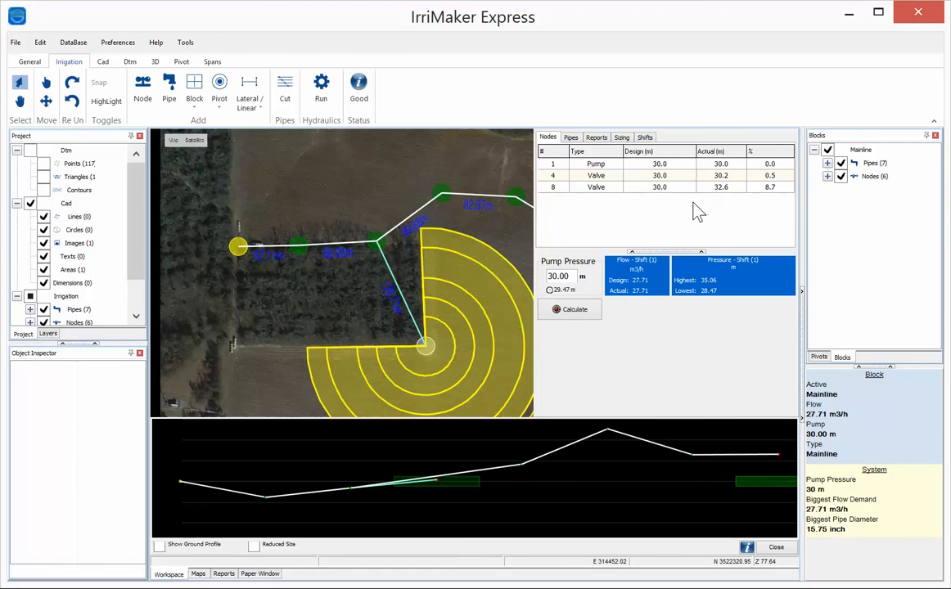
{"action": "left_click", "coordinate": [571, 137]}
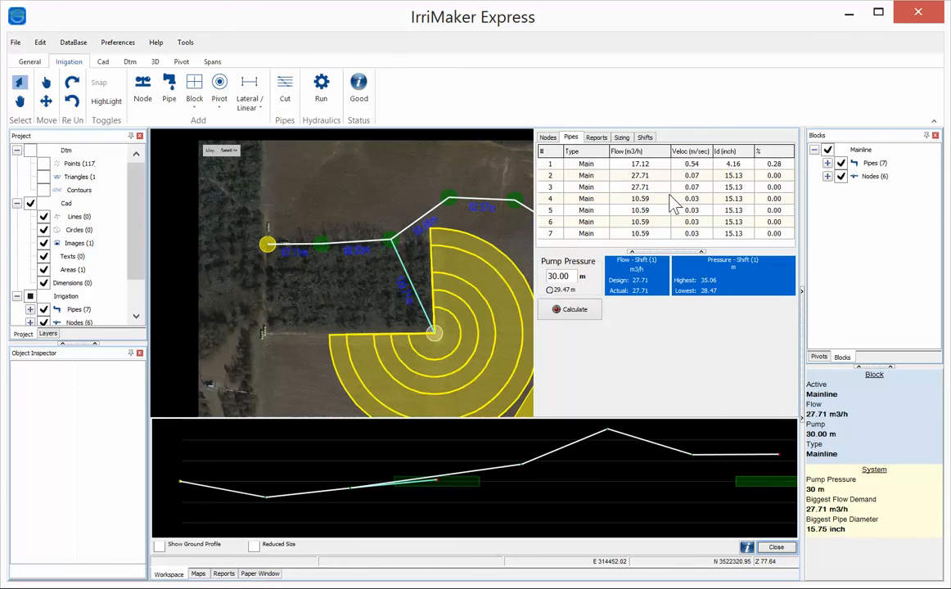
{"action": "left_click", "coordinate": [645, 138]}
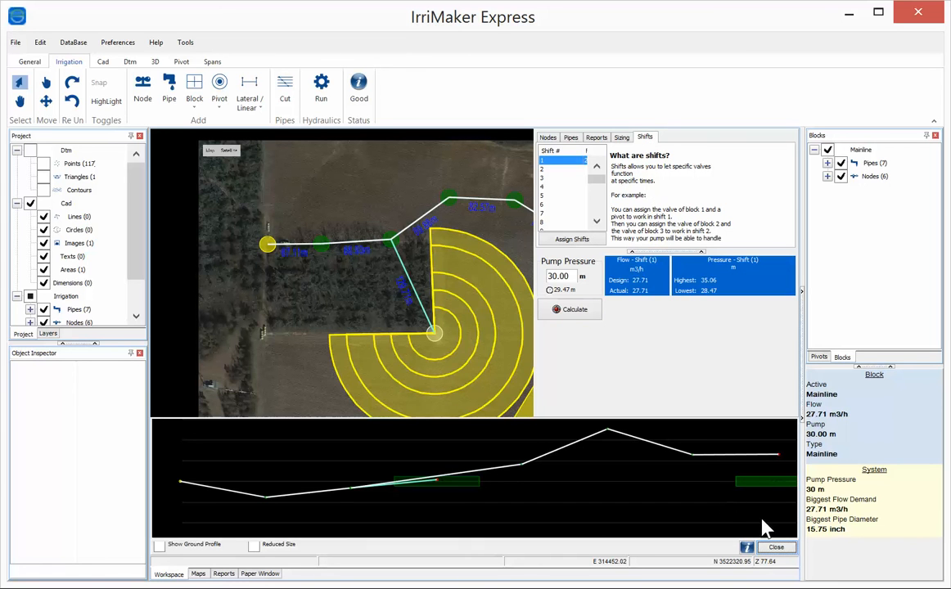
{"action": "left_click", "coordinate": [777, 547]}
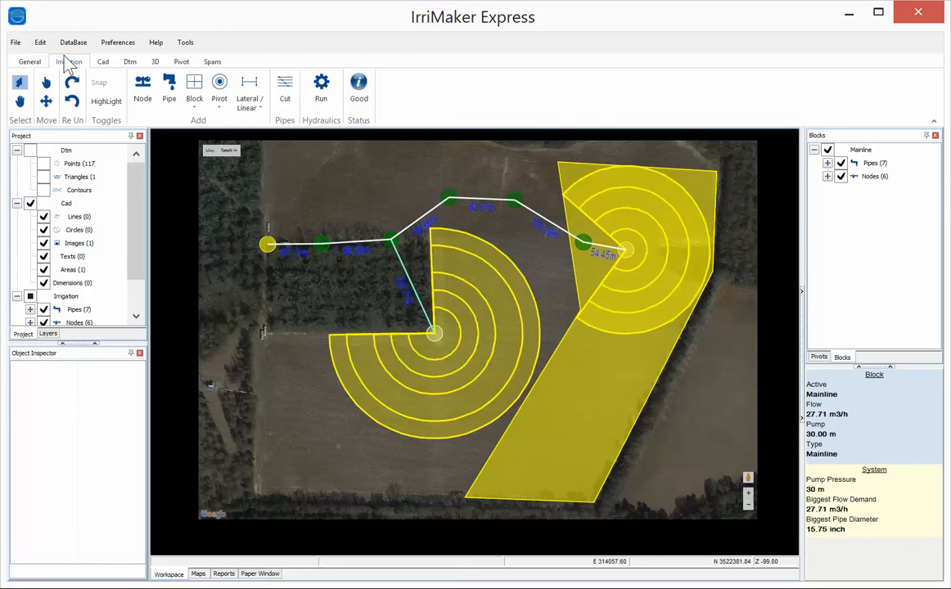
Display the pipe velocity labels on the map to check them, and hide them again.
{"action": "left_click", "coordinate": [28, 62]}
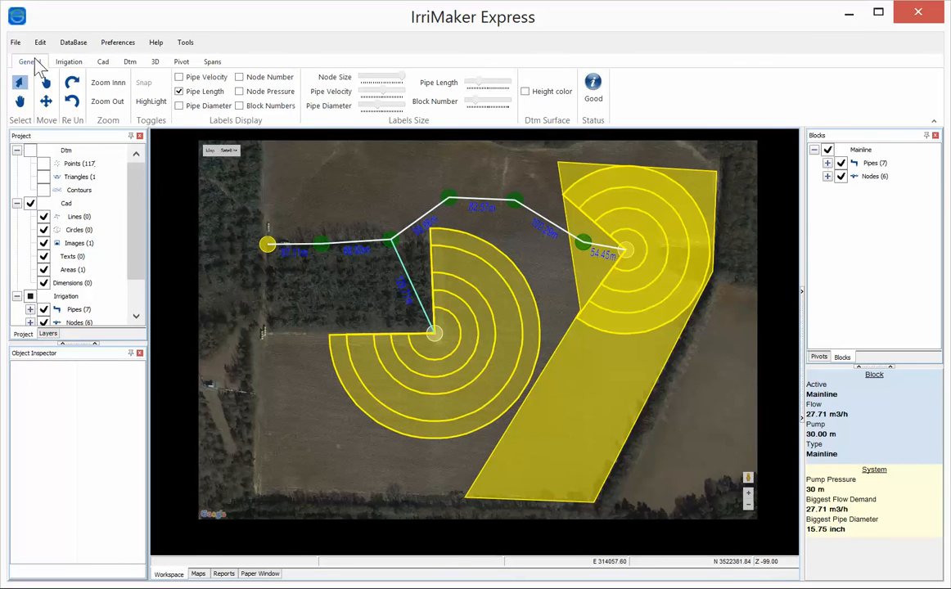
{"action": "left_click", "coordinate": [179, 91]}
{"action": "left_click", "coordinate": [178, 78]}
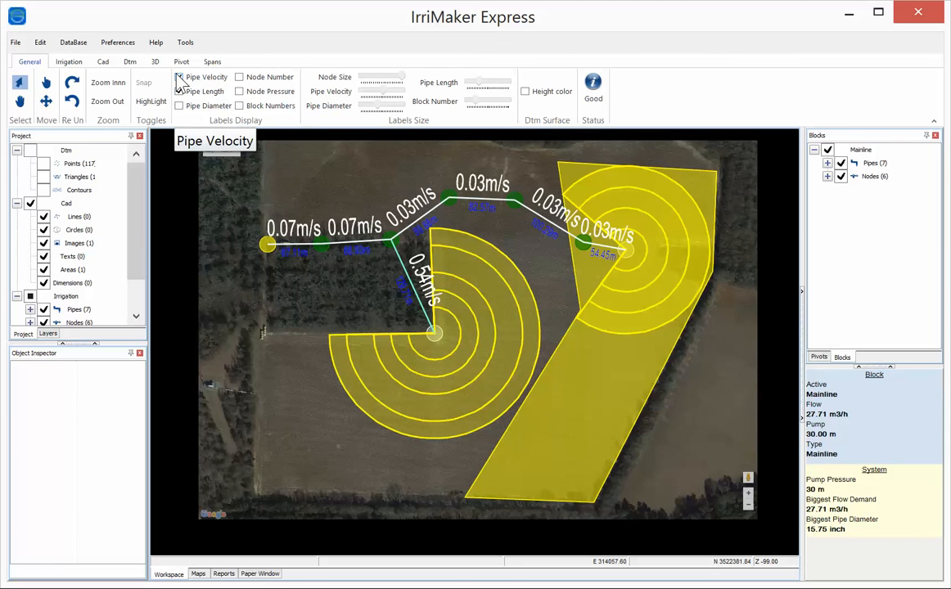
{"action": "left_click", "coordinate": [178, 77]}
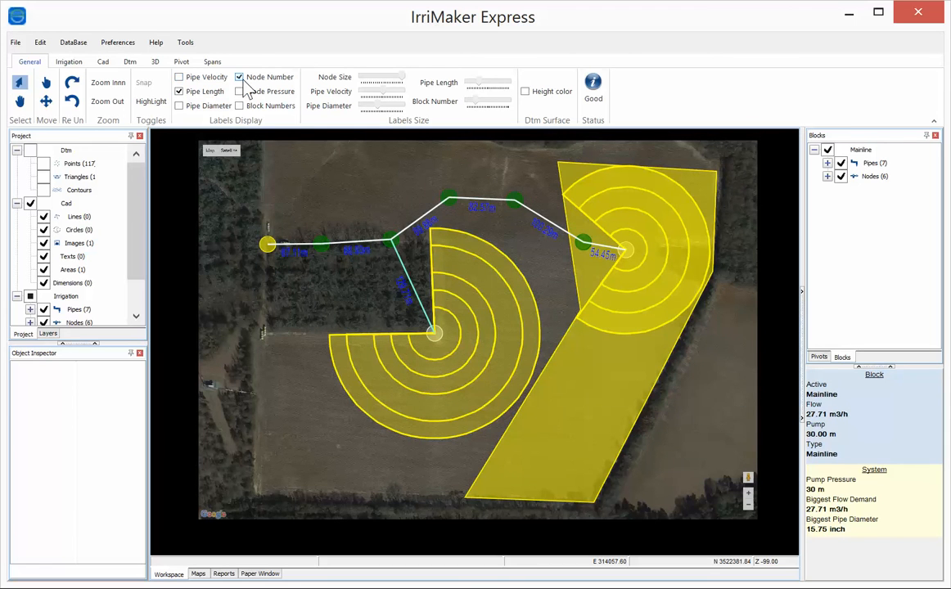